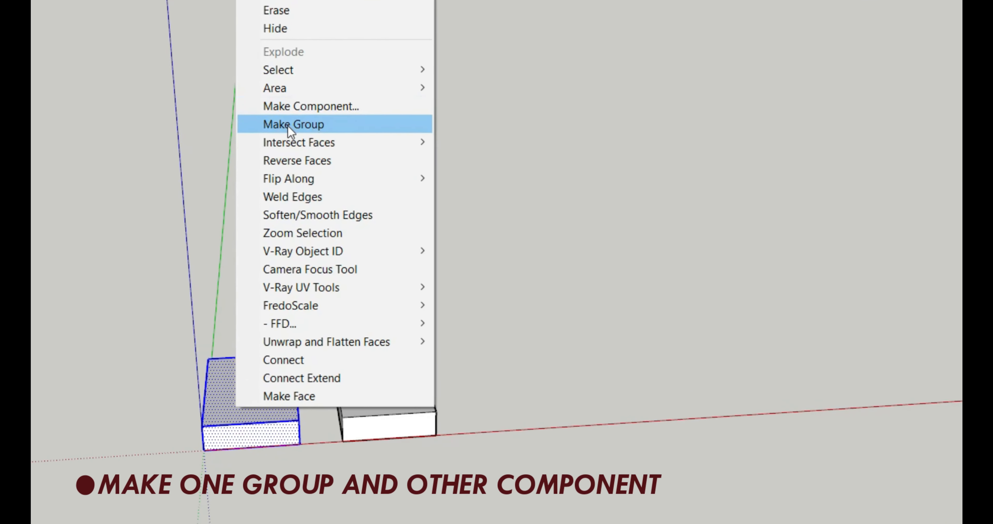
# Make the box at the origin a group and turn the neighbouring box into a component.
pyautogui.click(289, 125)
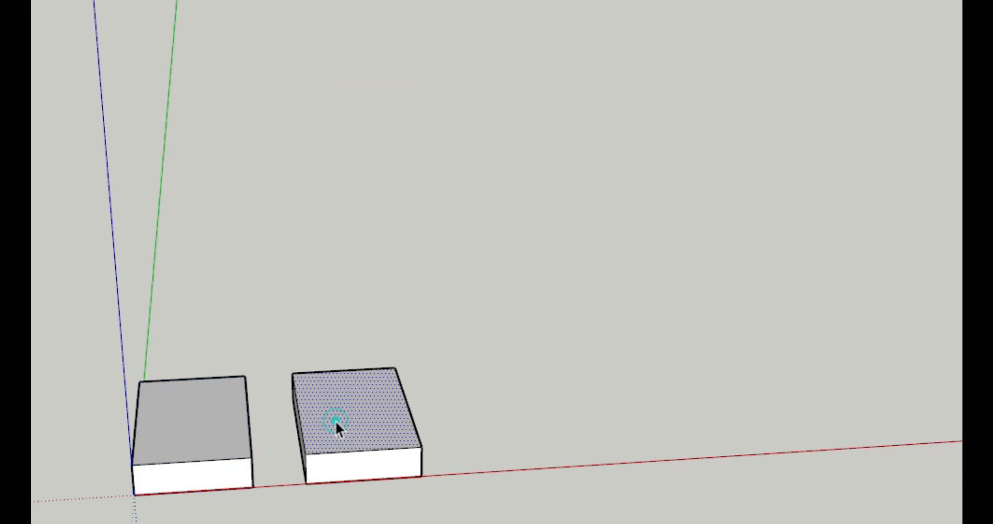
pyautogui.tripleClick(336, 428)
pyautogui.rightClick(337, 427)
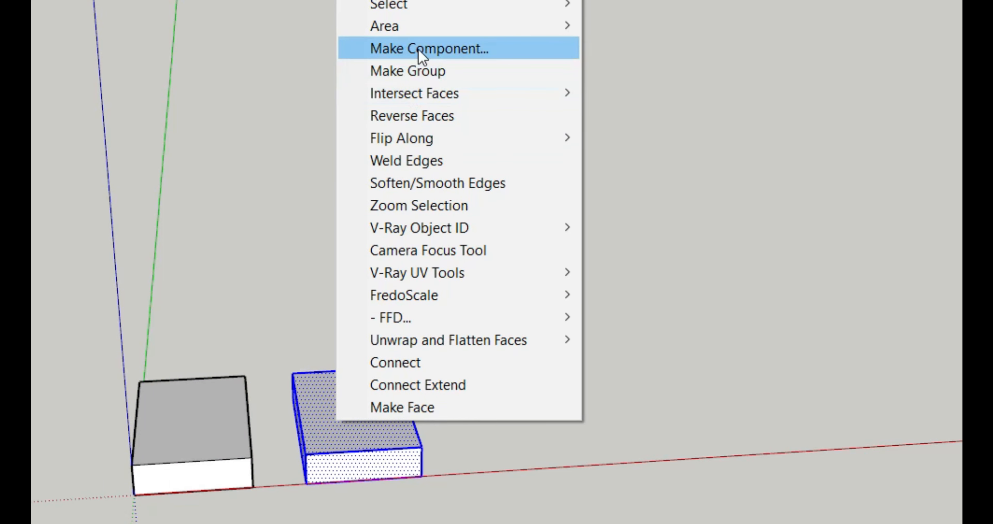
pyautogui.click(422, 50)
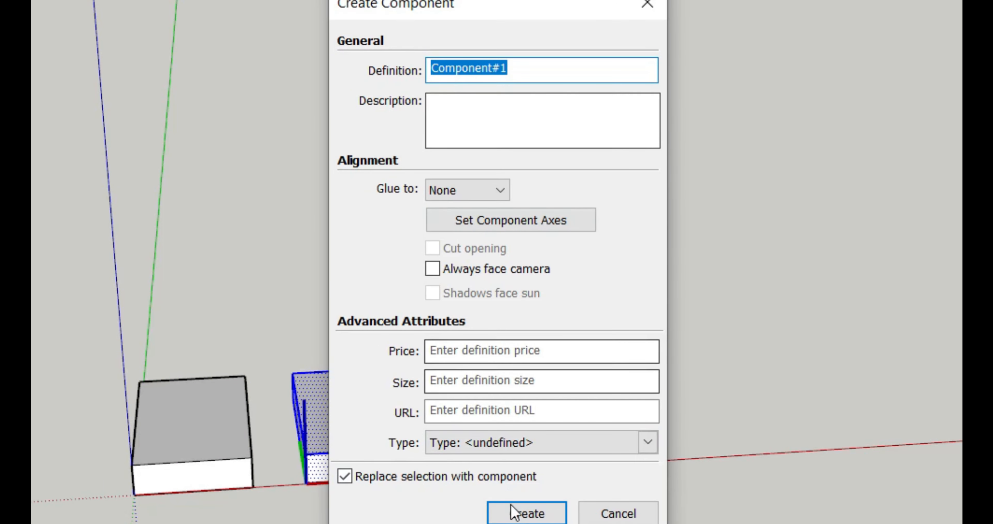
pyautogui.click(524, 515)
pyautogui.click(523, 516)
# Copy the grouped box about 210' 6" back along the green axis.
pyautogui.scroll(6, 211, 478)
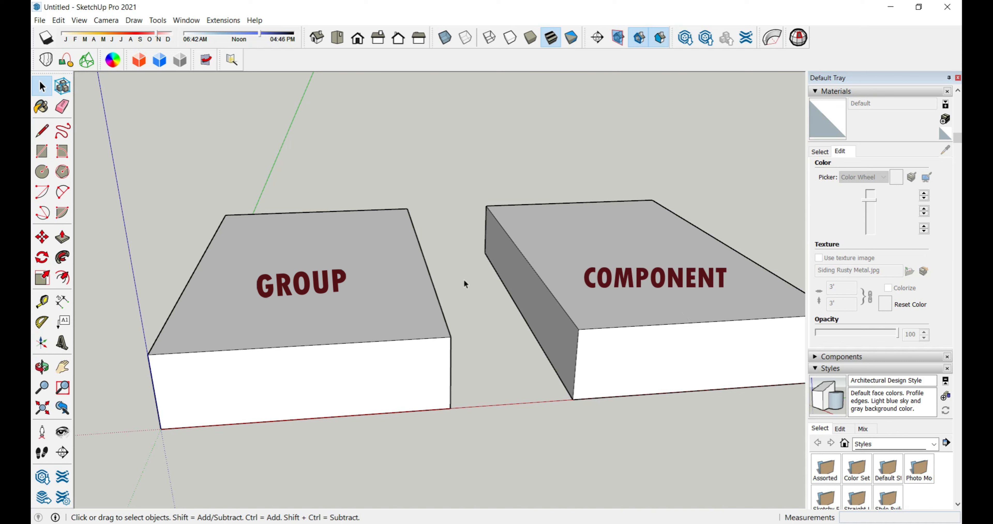
pyautogui.click(366, 330)
pyautogui.click(42, 237)
pyautogui.click(159, 429)
pyautogui.press('ctrl')
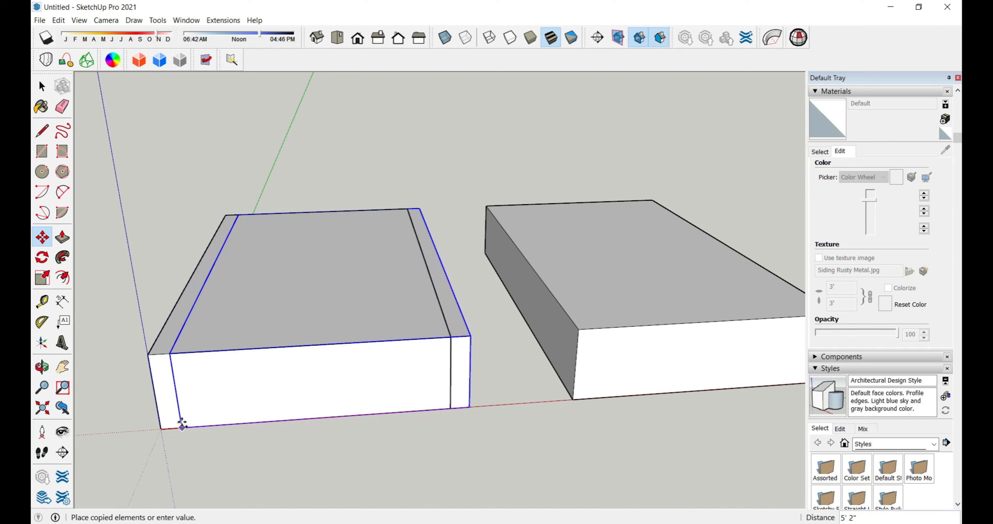
pyautogui.scroll(-5, 183, 420)
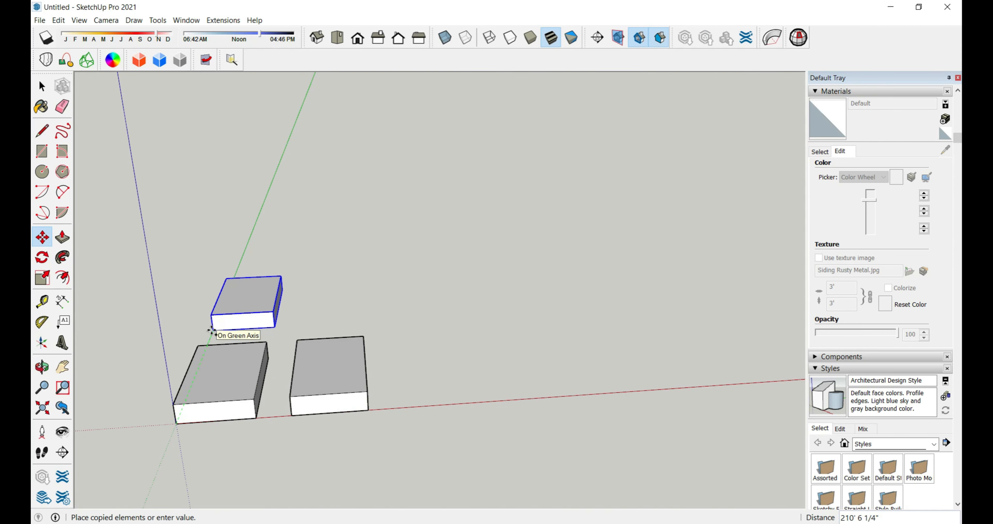
pyautogui.click(212, 331)
# Copy the component box about 209' 9" back, beside the copied group.
pyautogui.click(42, 86)
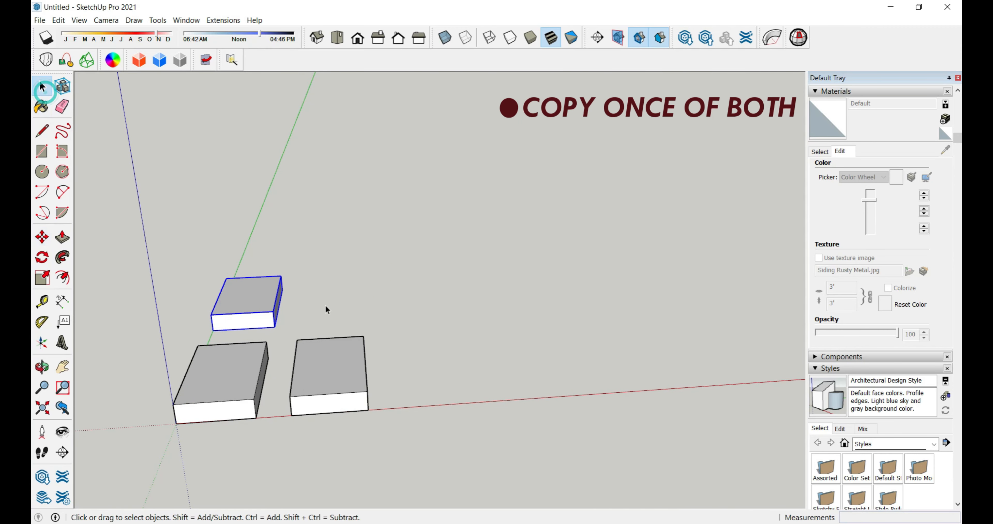
pyautogui.click(323, 374)
pyautogui.click(42, 238)
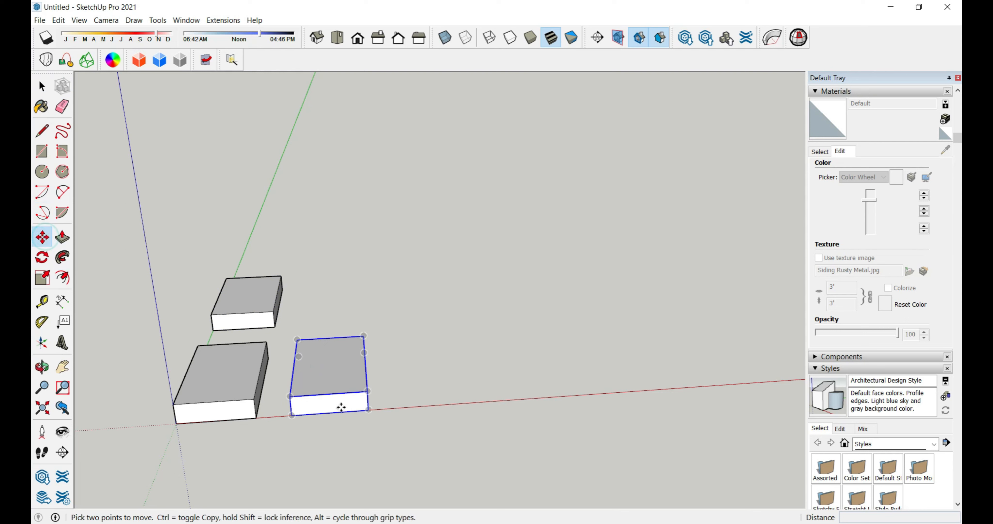
pyautogui.press('ctrl')
pyautogui.click(292, 416)
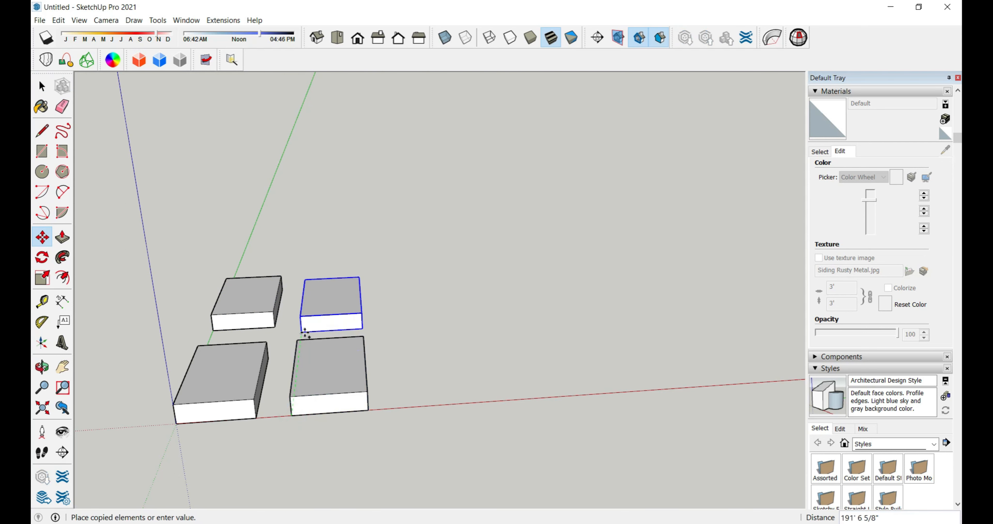
pyautogui.click(304, 326)
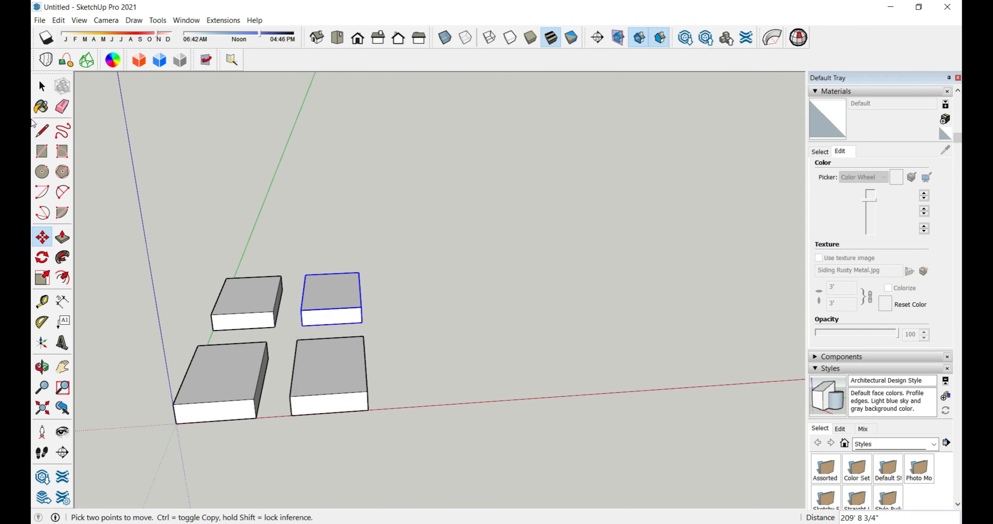
# Open the front group for editing and draw a line about 74' 11" long across the middle of its top face.
pyautogui.click(43, 86)
pyautogui.click(233, 363)
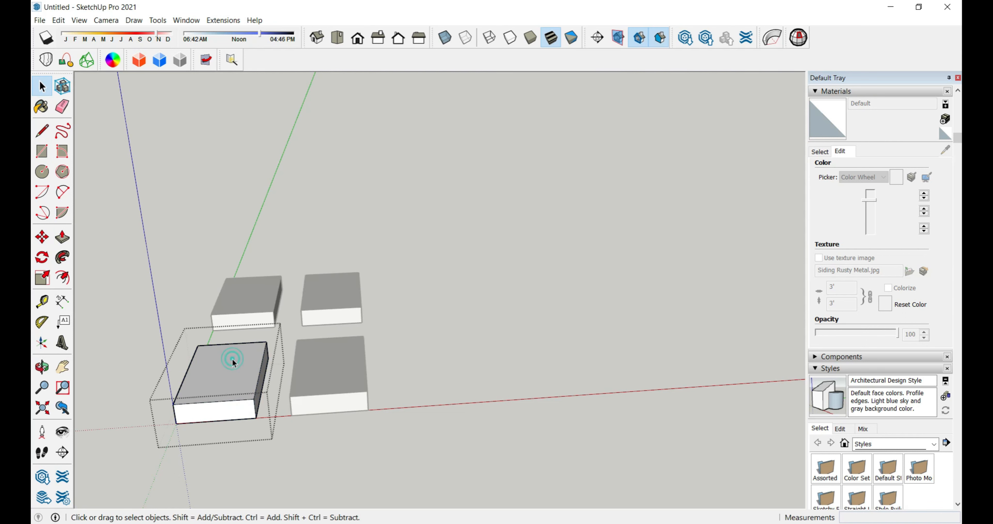
pyautogui.click(43, 132)
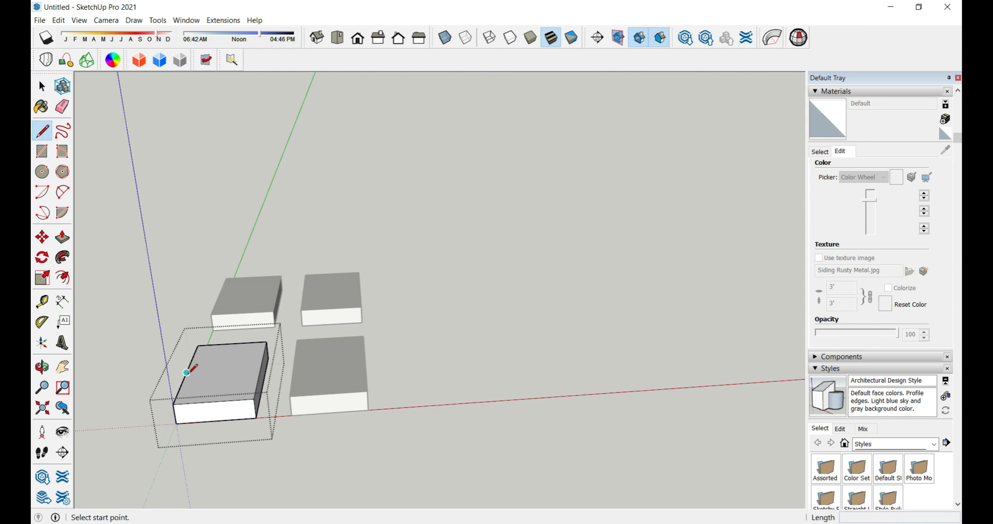
pyautogui.click(186, 372)
pyautogui.click(261, 368)
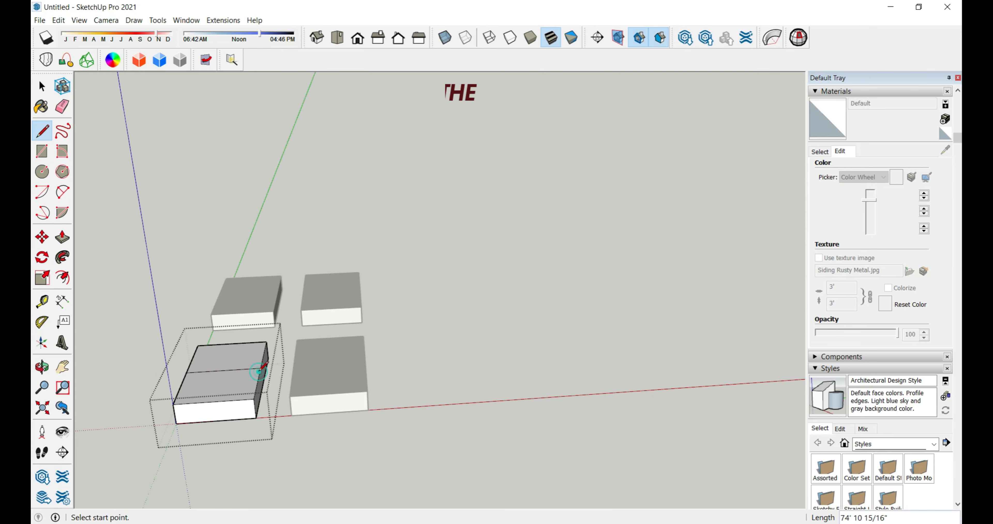
# Push/Pull the rear half of the front group's top face up 25' 6" and close the group.
pyautogui.click(62, 237)
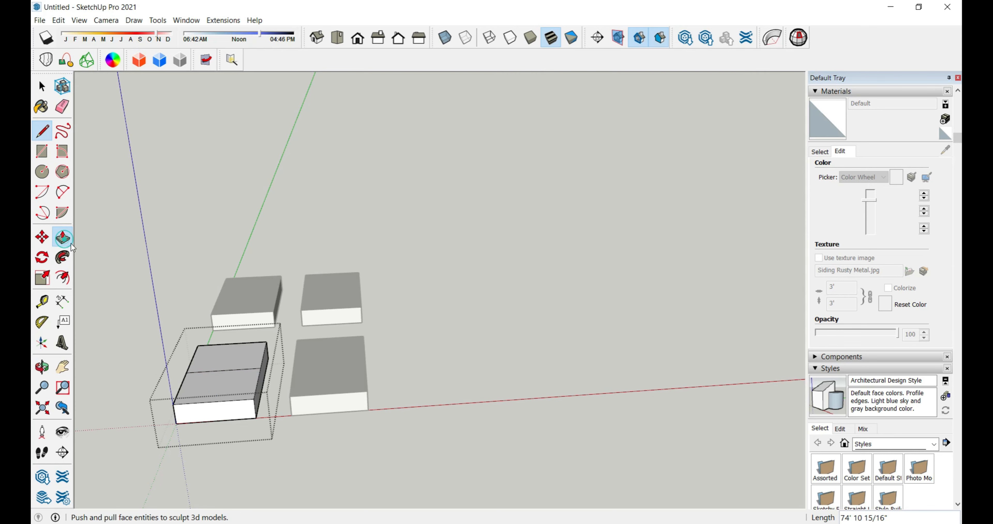
pyautogui.click(223, 356)
pyautogui.click(225, 337)
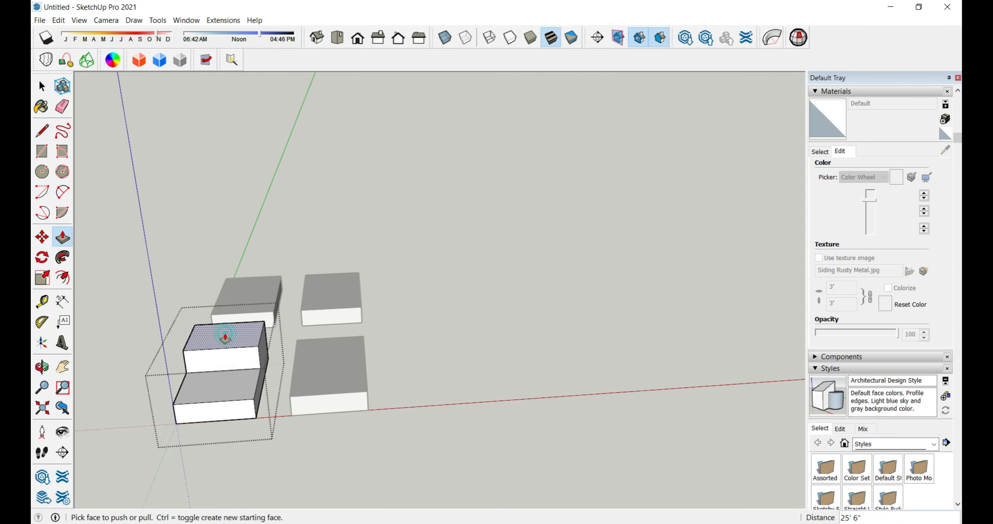
pyautogui.click(41, 86)
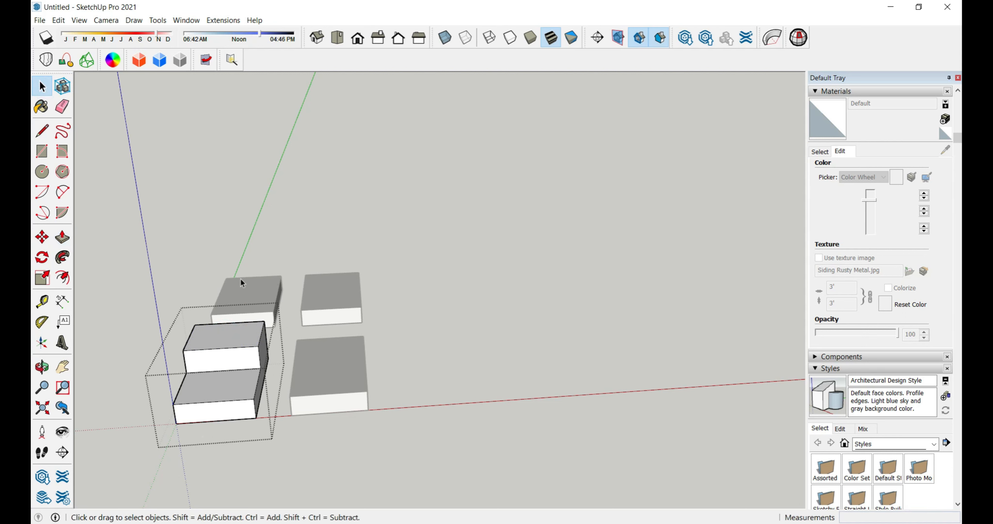
pyautogui.click(401, 376)
# Open the front component for editing and draw a line about 74' 11" long across the middle of its top face.
pyautogui.doubleClick(350, 382)
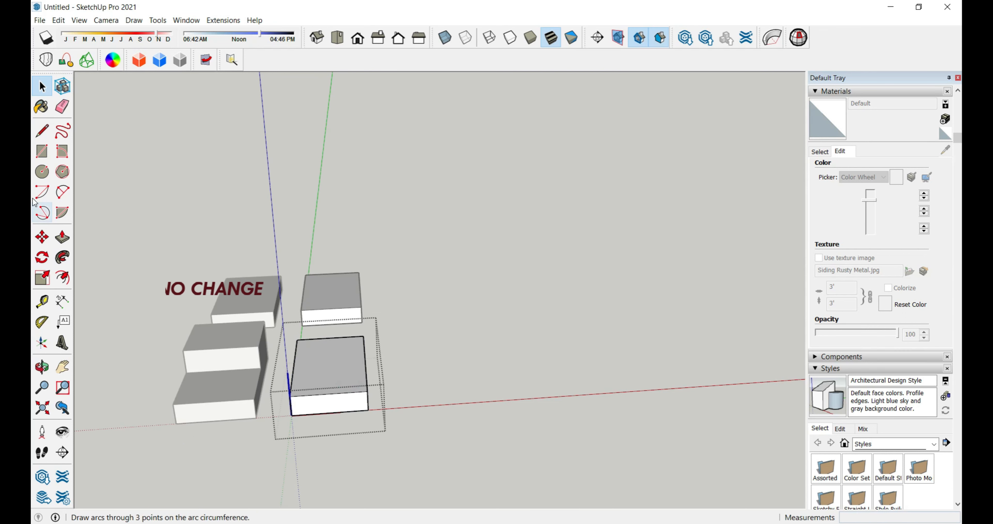
pyautogui.click(45, 129)
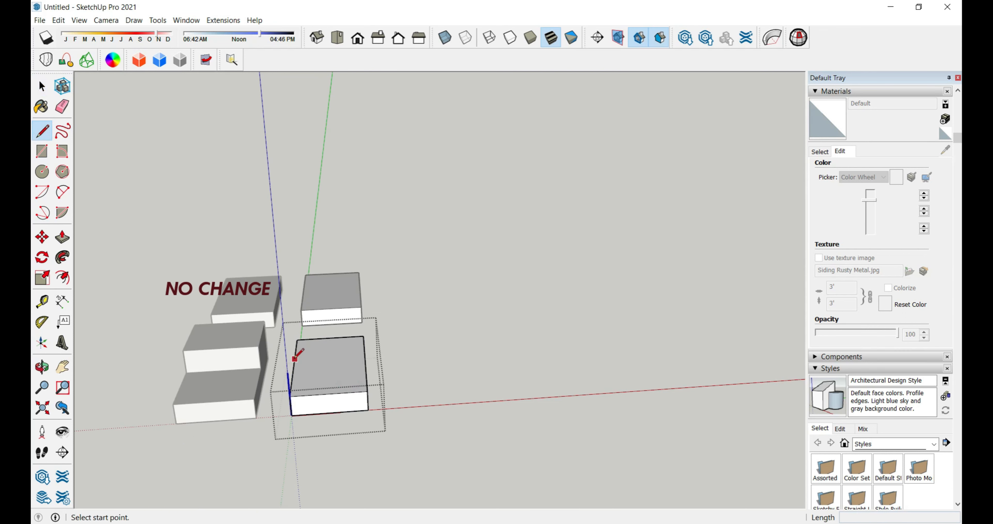
pyautogui.click(294, 365)
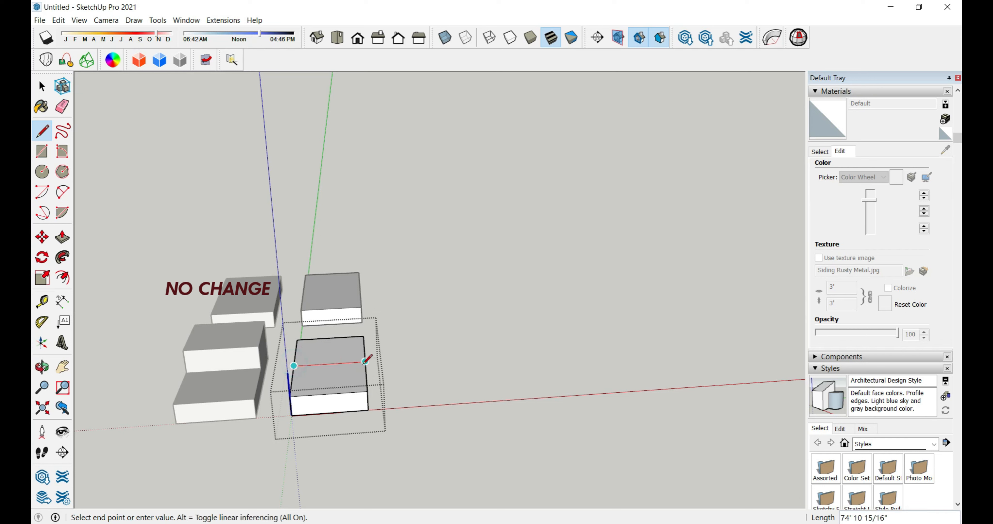
# Push/Pull the rear half of the front component's top face up 25' 6", matching the group's raised step.
pyautogui.click(63, 237)
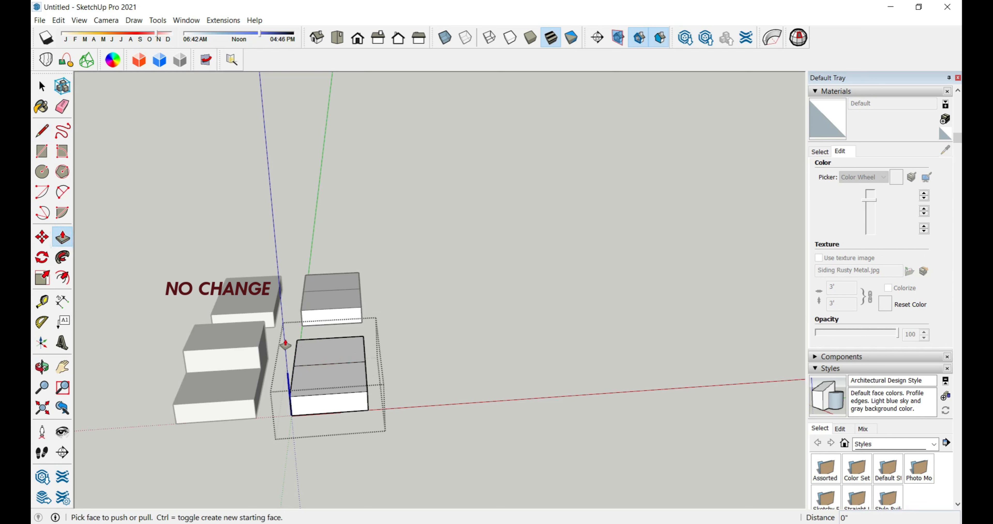
pyautogui.click(320, 361)
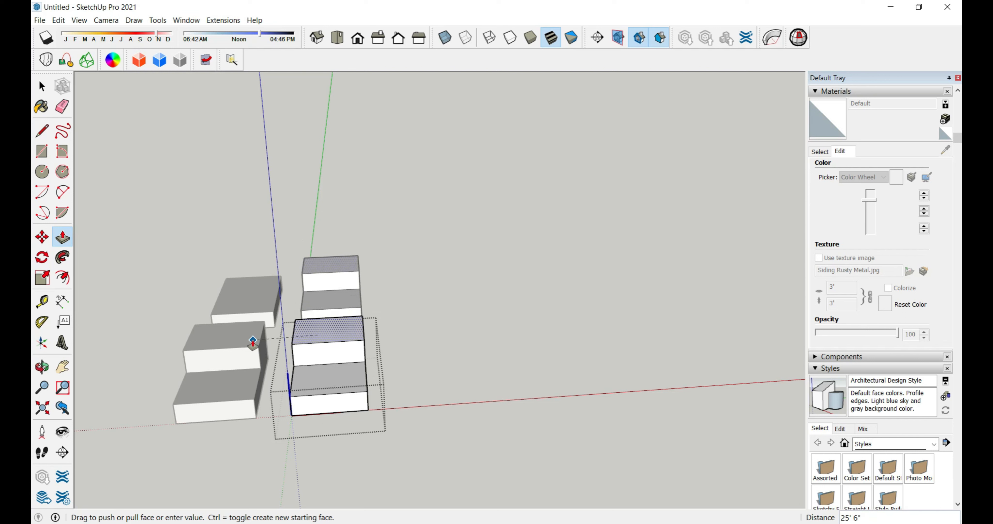
pyautogui.click(249, 344)
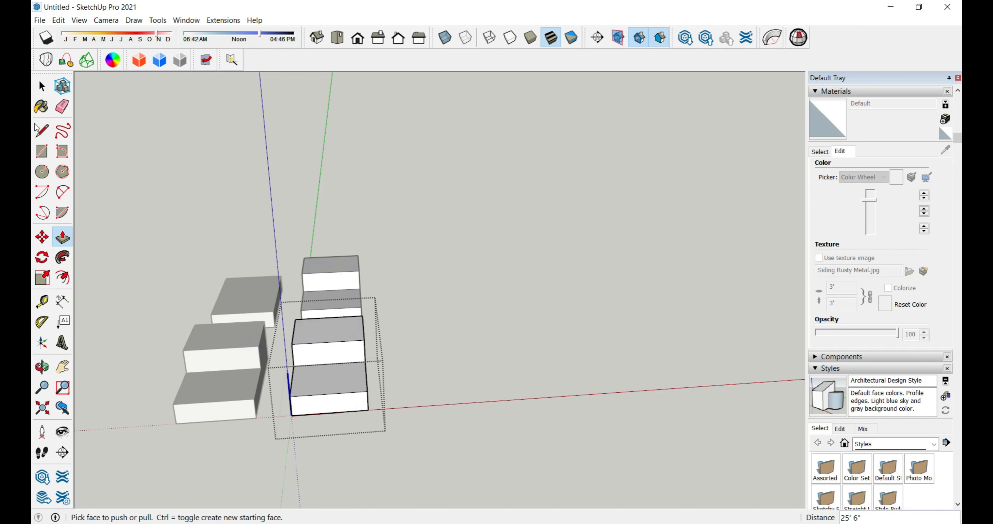
# Split the front component's lower step lengthwise with a line and raise its right half about 14' 9 1/2".
pyautogui.click(41, 130)
pyautogui.click(330, 364)
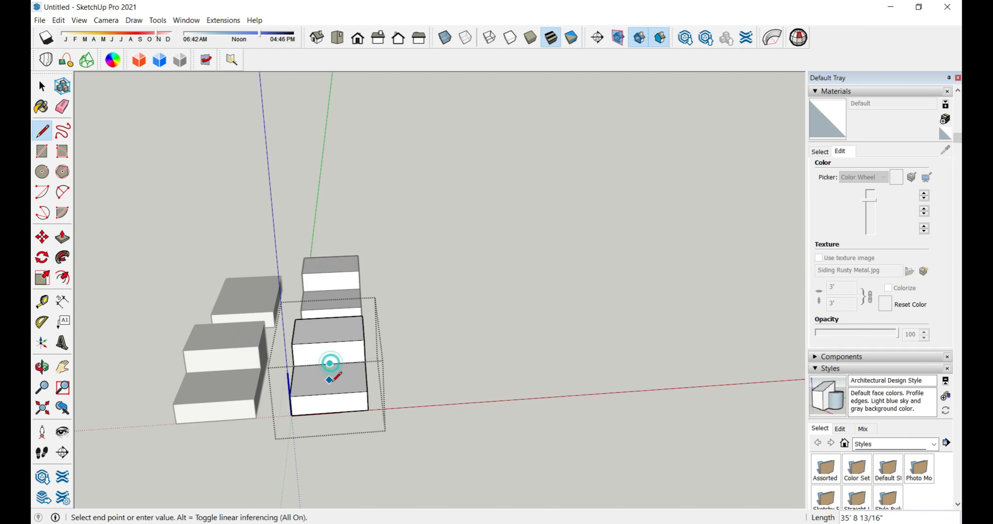
pyautogui.click(63, 239)
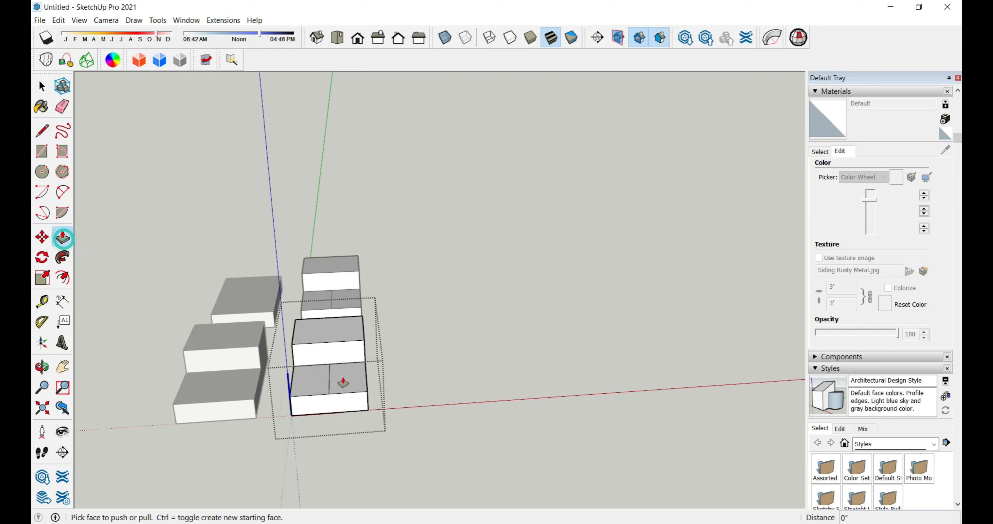
pyautogui.moveTo(359, 392)
pyautogui.mouseDown()
pyautogui.moveTo(358, 359)
pyautogui.moveTo(327, 383)
pyautogui.mouseUp()
pyautogui.click(329, 379)
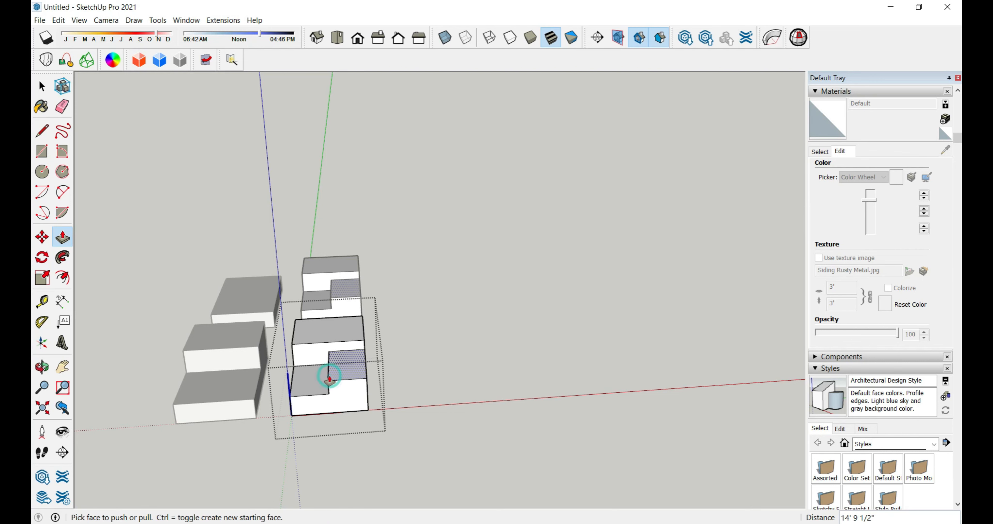
# Choose the Brick Antique 01 material from the Brick, Cladding and Siding collection.
pyautogui.scroll(5, 329, 367)
pyautogui.moveTo(328, 365); pyautogui.dragTo(472, 394, button='middle')
pyautogui.scroll(-5, 450, 361)
pyautogui.moveTo(472, 394); pyautogui.dragTo(474, 395, button='middle')
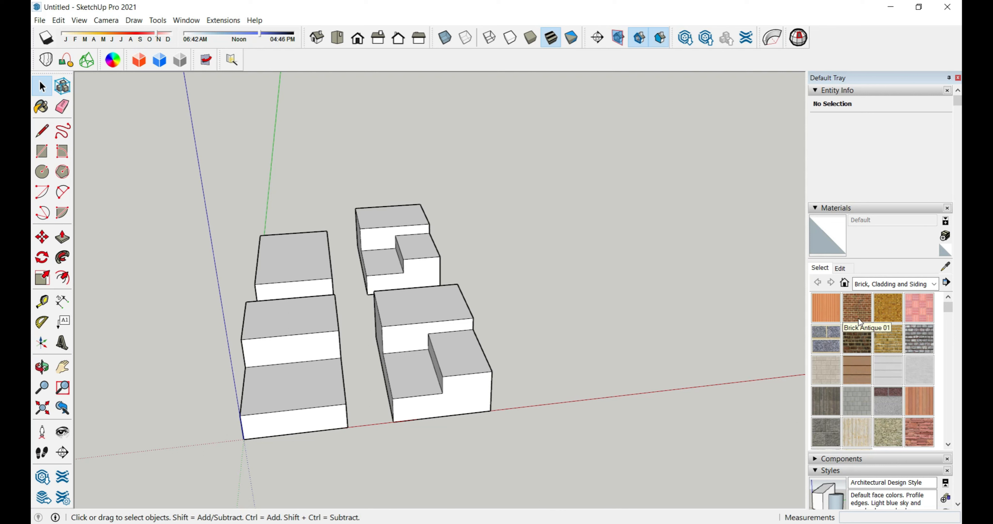
pyautogui.click(859, 317)
pyautogui.scroll(2, 419, 388)
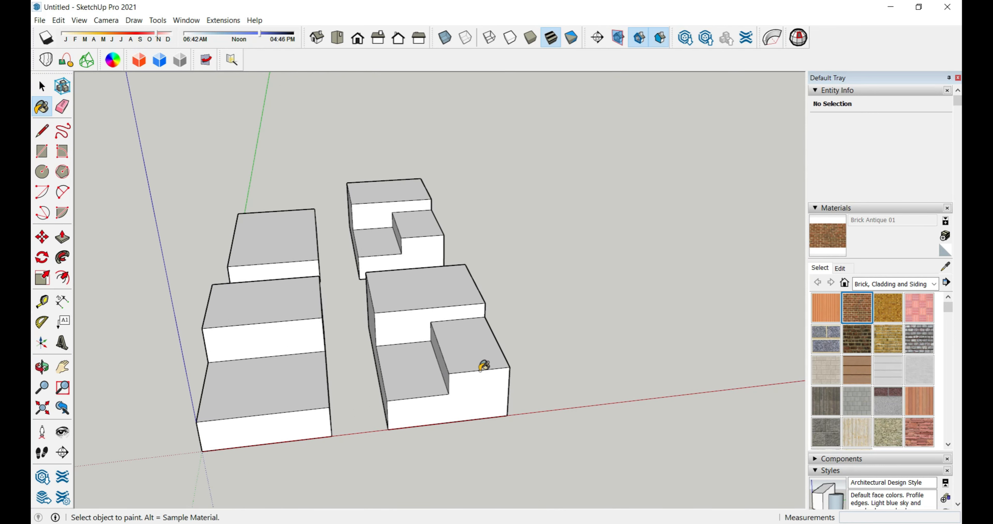
# Open the front component, paint its front face and upper riser with Brick Antique 01, and close the component.
pyautogui.click(43, 86)
pyautogui.doubleClick(447, 381)
pyautogui.scroll(5, 481, 399)
pyautogui.click(513, 390)
pyautogui.scroll(-5, 513, 390)
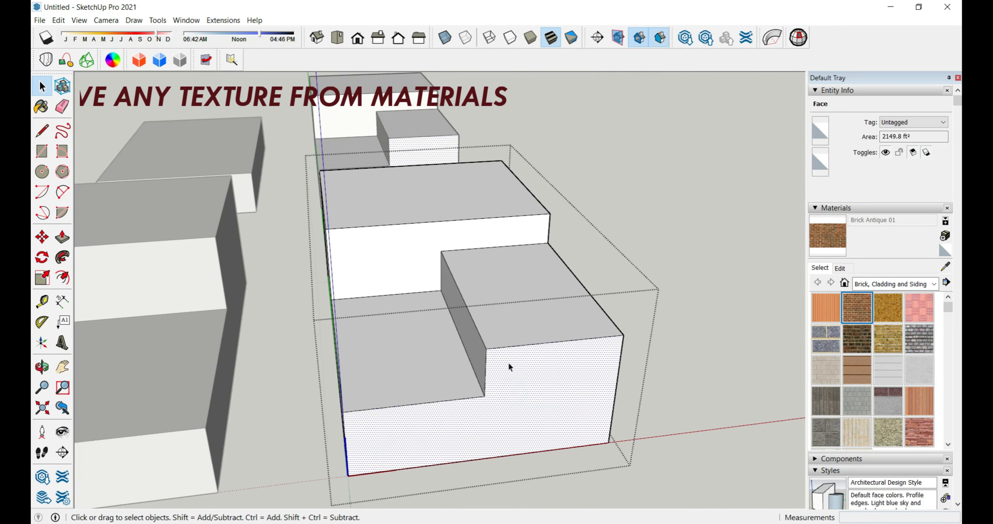
pyautogui.moveTo(512, 368); pyautogui.dragTo(563, 306, button='middle')
pyautogui.click(831, 230)
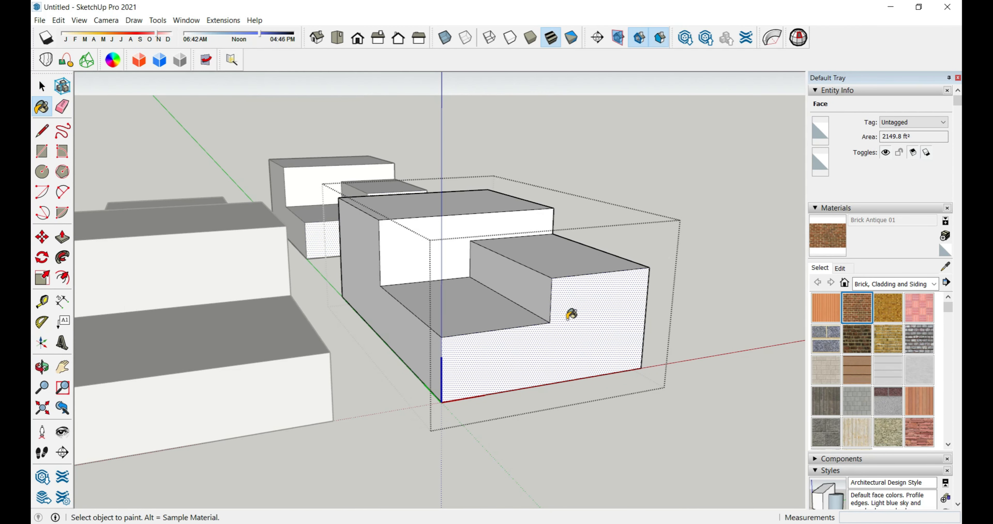
pyautogui.click(568, 319)
pyautogui.click(444, 247)
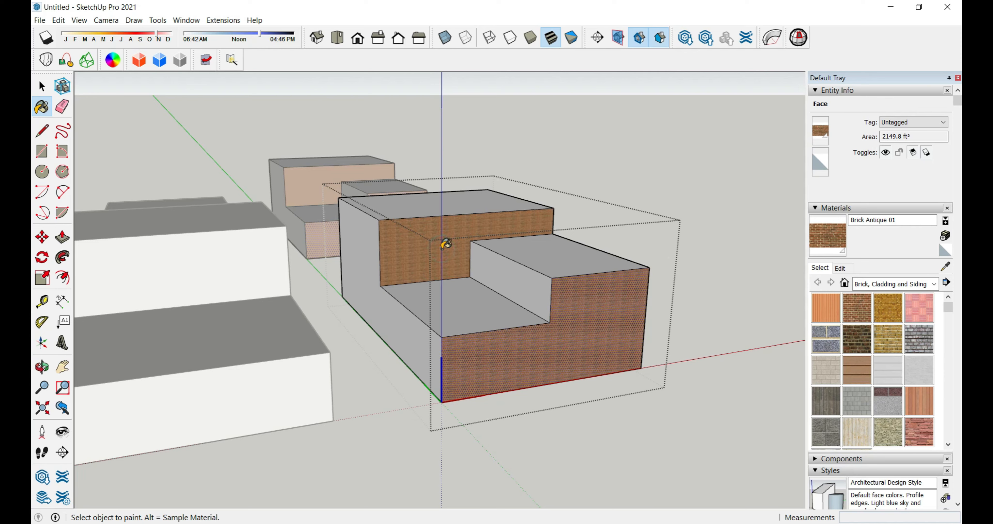
pyautogui.click(42, 87)
pyautogui.click(710, 221)
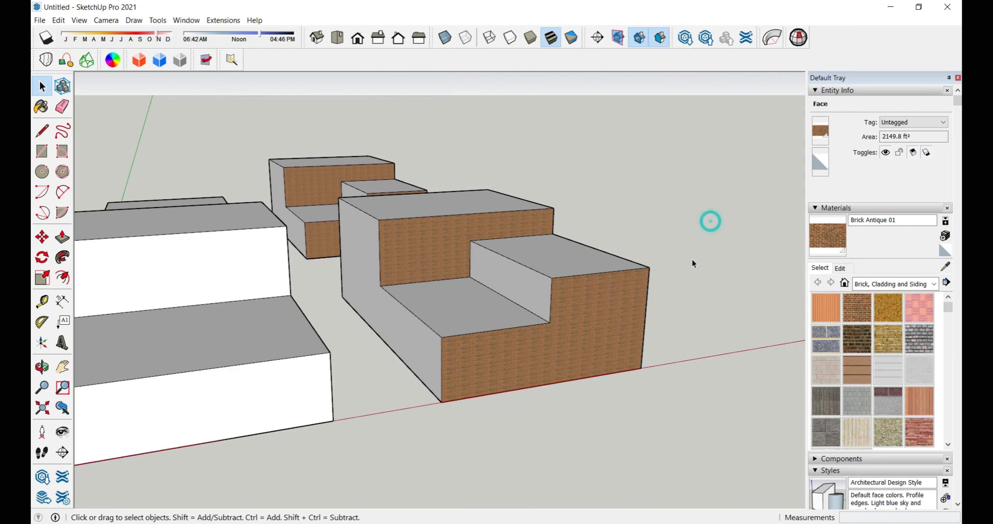
# Examine the brick-painted faces of the front component up close and from several angles.
pyautogui.press('o')
pyautogui.moveTo(566, 384); pyautogui.dragTo(564, 404)
pyautogui.moveTo(564, 403); pyautogui.dragTo(475, 397, button='middle')
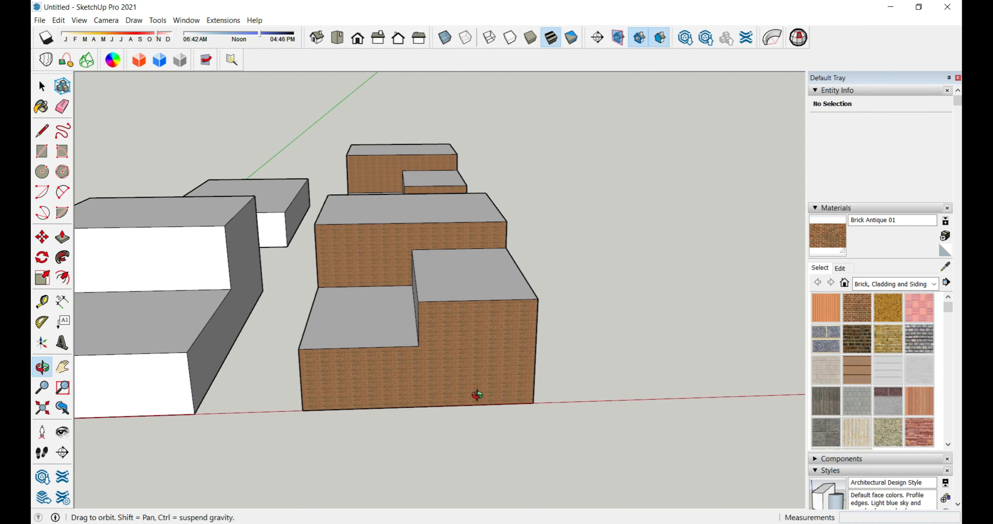
pyautogui.scroll(8, 457, 374)
pyautogui.moveTo(435, 368); pyautogui.dragTo(562, 366, button='middle')
pyautogui.scroll(-7, 562, 367)
pyautogui.scroll(-4, 562, 369)
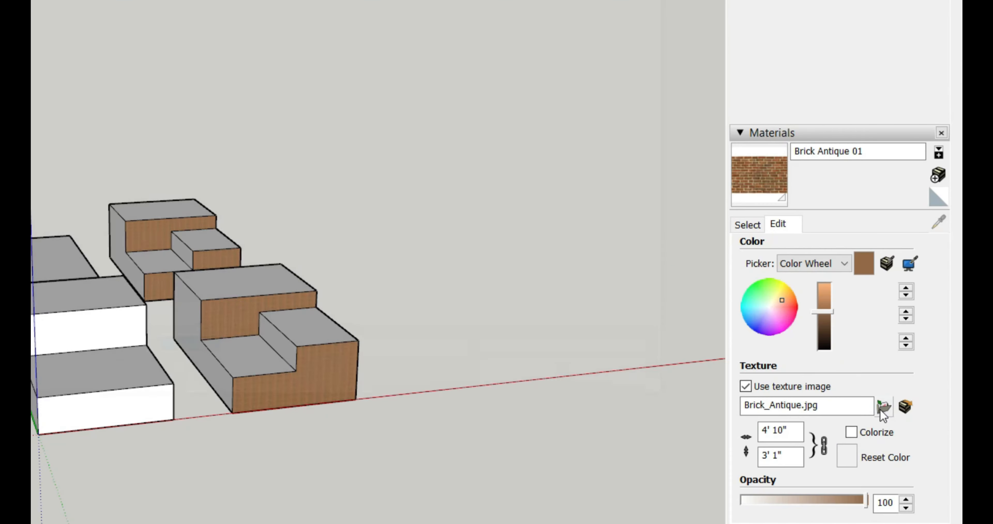
# Replace the texture image of Brick Antique 01 with the image 12 from the Desktop folder.
pyautogui.click(909, 389)
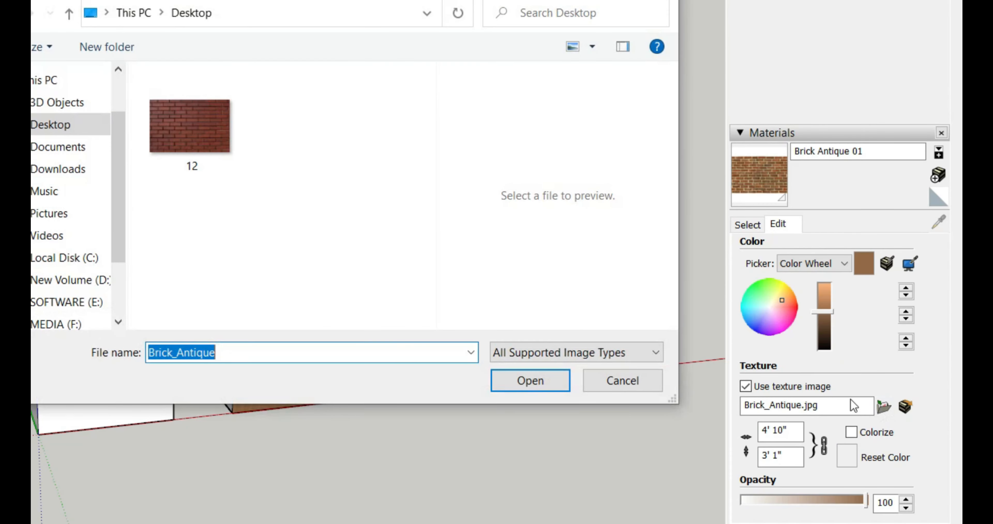
pyautogui.click(198, 131)
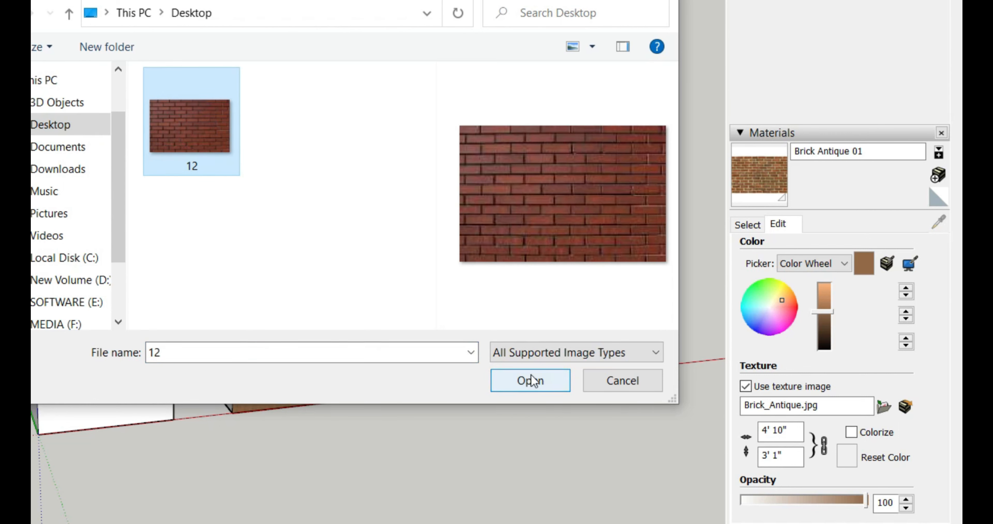
pyautogui.click(545, 357)
pyautogui.click(516, 383)
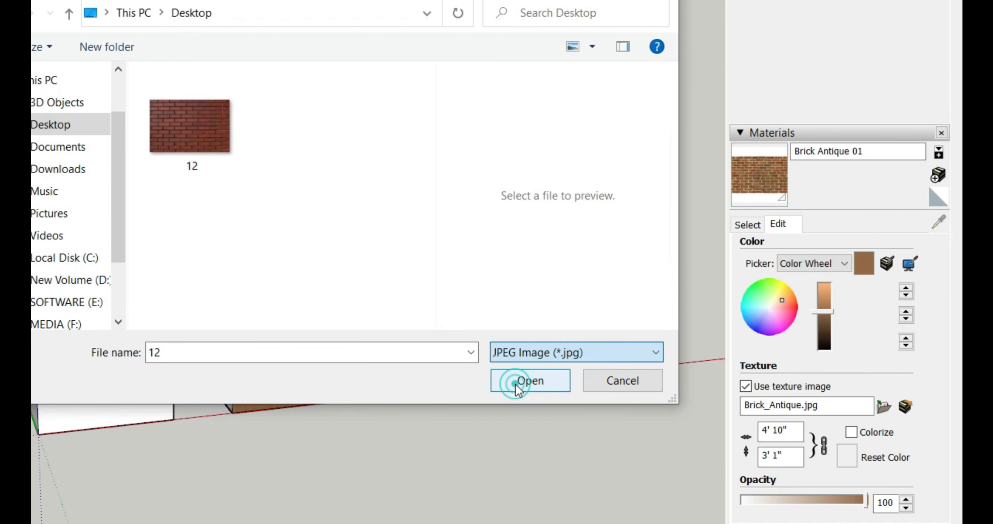
pyautogui.click(524, 353)
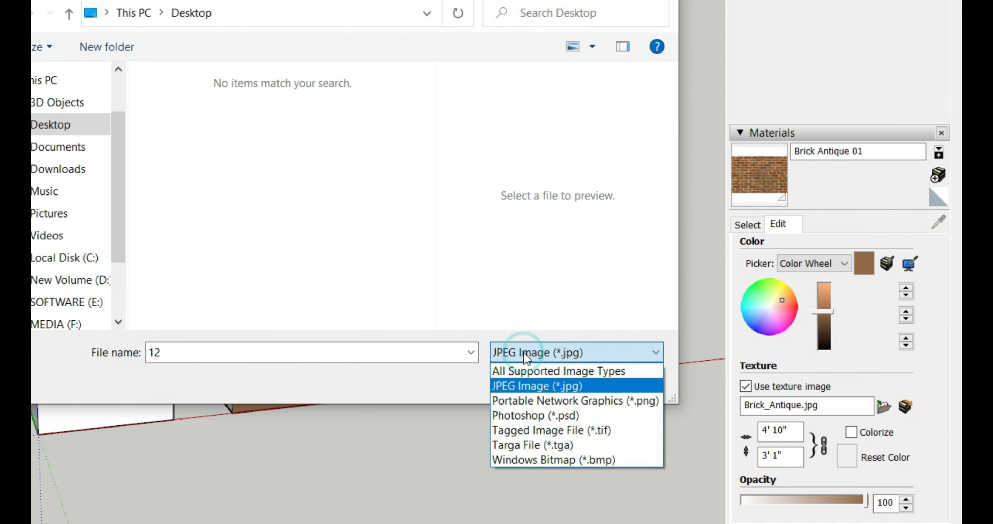
pyautogui.click(522, 370)
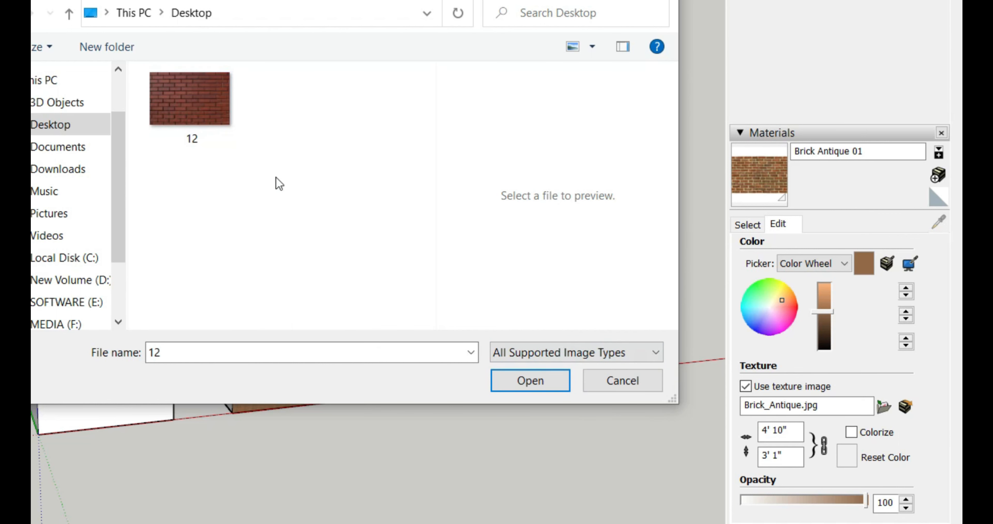
pyautogui.click(530, 382)
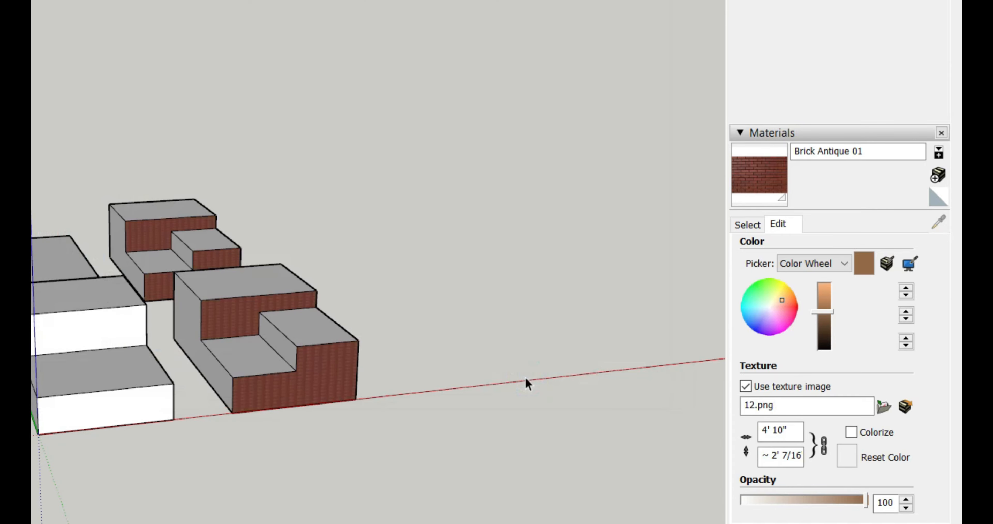
# Examine the new brick texture's scale and tiling on the front component's front face.
pyautogui.scroll(10, 266, 404)
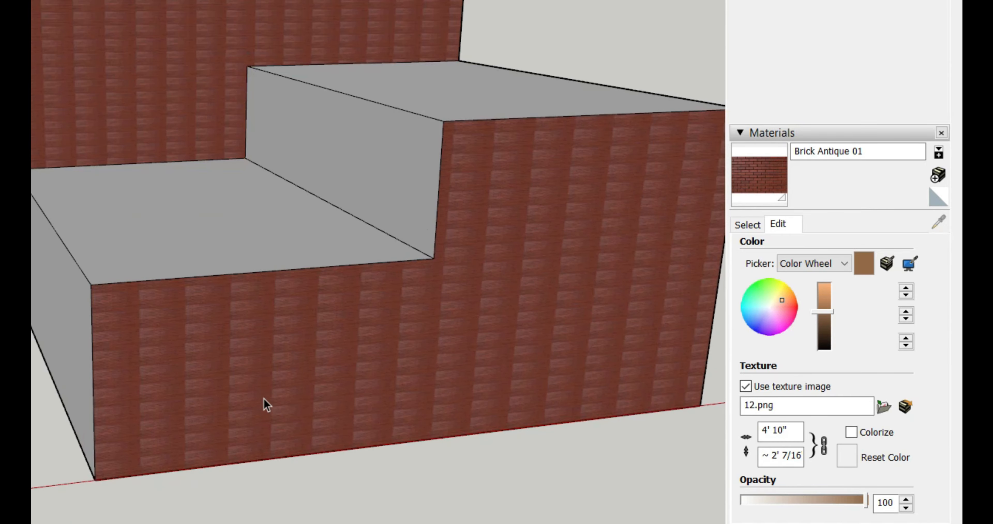
pyautogui.scroll(6, 172, 343)
pyautogui.moveTo(171, 341); pyautogui.dragTo(473, 406, button='middle')
pyautogui.scroll(2, 315, 410)
pyautogui.scroll(4, 316, 405)
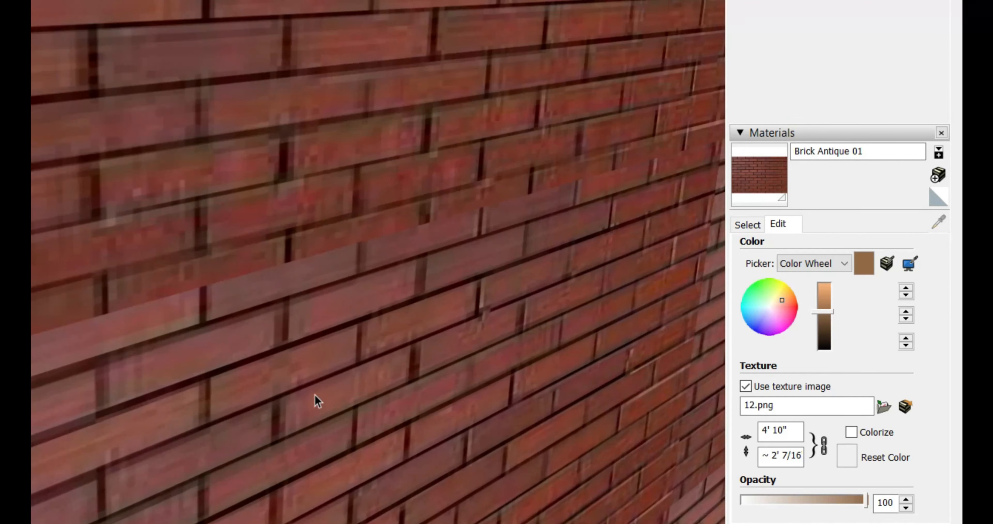
pyautogui.scroll(-4, 315, 397)
pyautogui.moveTo(315, 396); pyautogui.dragTo(341, 381, button='middle')
pyautogui.scroll(-5, 131, 385)
pyautogui.scroll(5, 78, 411)
pyautogui.moveTo(47, 409); pyautogui.dragTo(130, 391, button='middle')
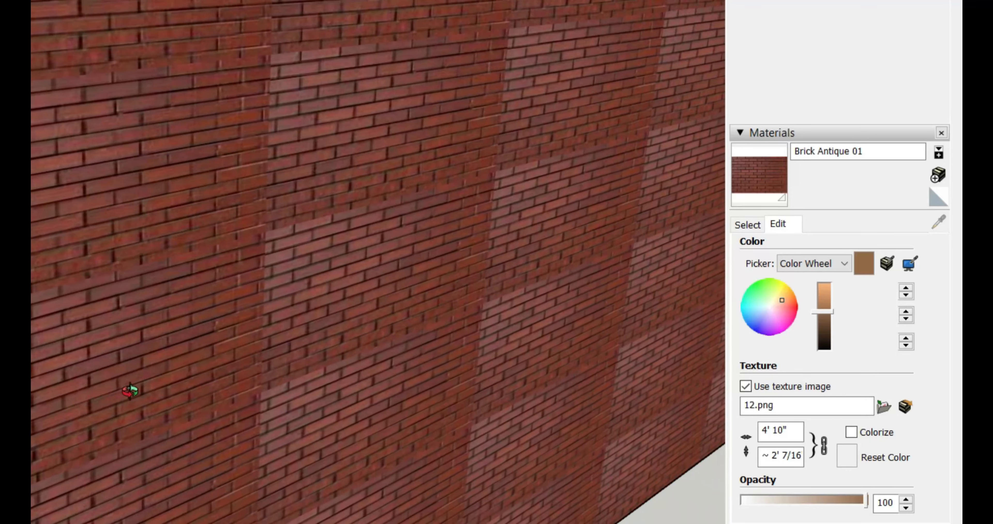
# Apply V-Ray Tri-Planar Projection (Fit) to the front component's front face and close the component.
pyautogui.rightClick(123, 333)
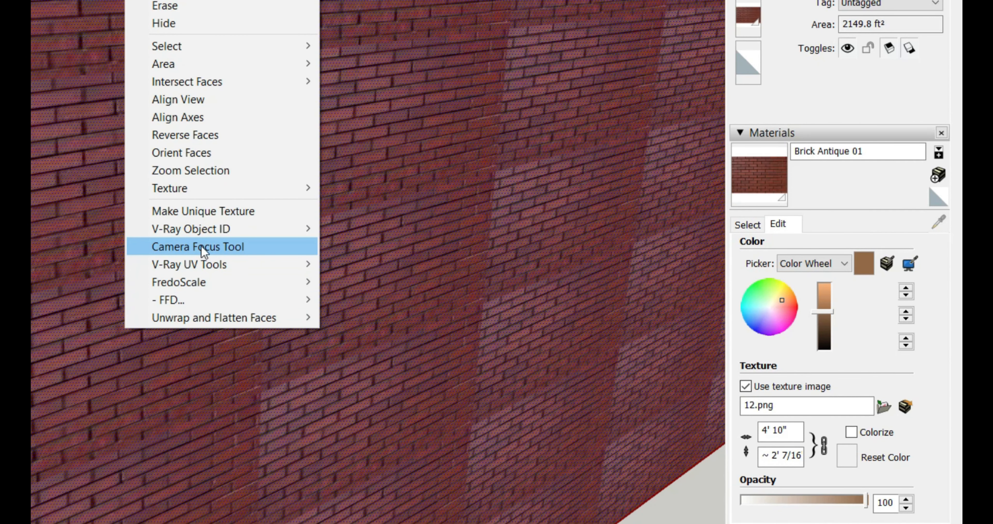
pyautogui.moveTo(202, 270)
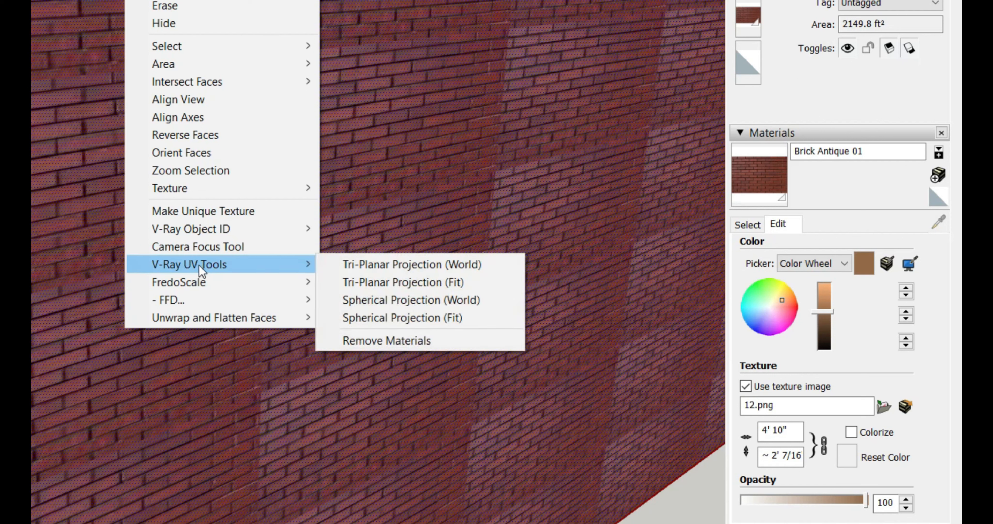
pyautogui.click(360, 285)
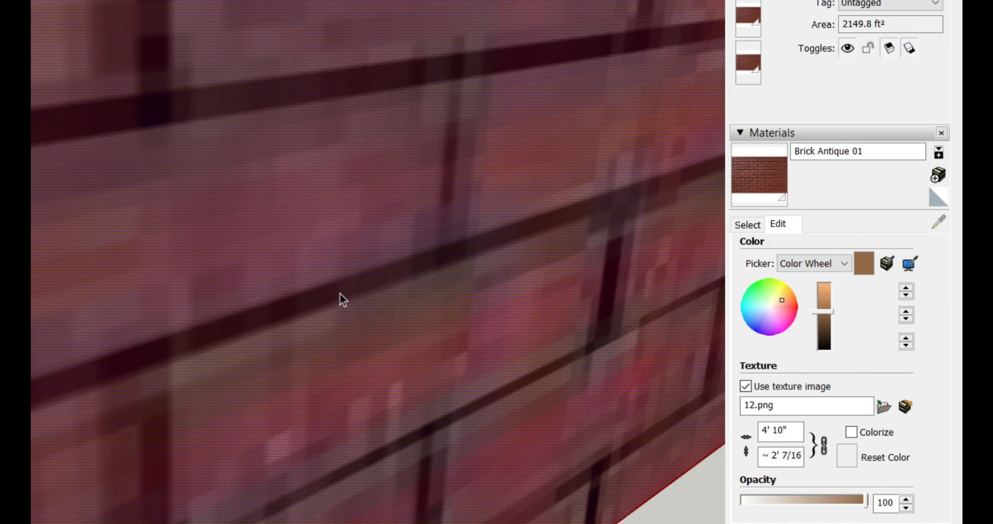
pyautogui.scroll(-10, 227, 328)
pyautogui.scroll(4, 120, 330)
pyautogui.moveTo(120, 331); pyautogui.dragTo(188, 288, button='middle')
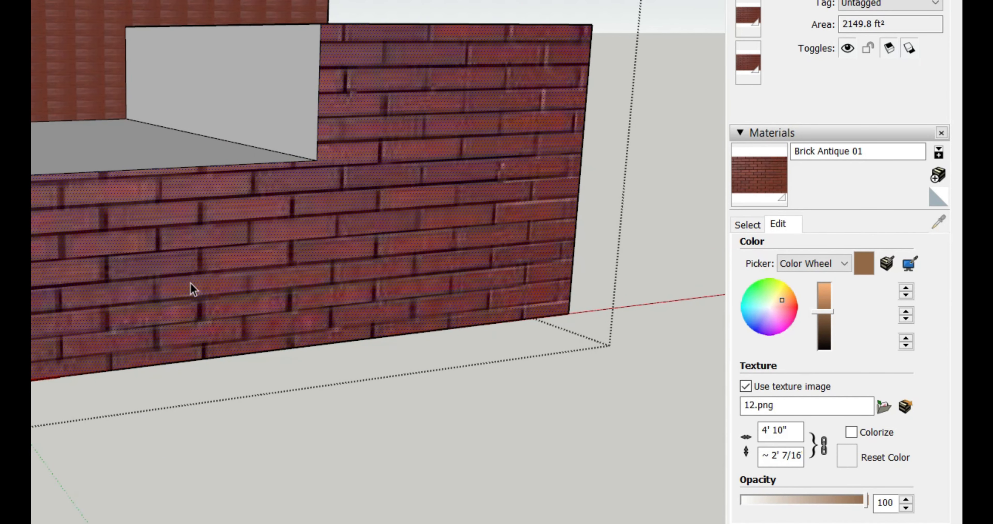
pyautogui.scroll(-10, 190, 283)
pyautogui.click(366, 299)
# Open the front component and apply V-Ray Spherical Projection (Fit) to its upper brick riser.
pyautogui.scroll(8, 133, 277)
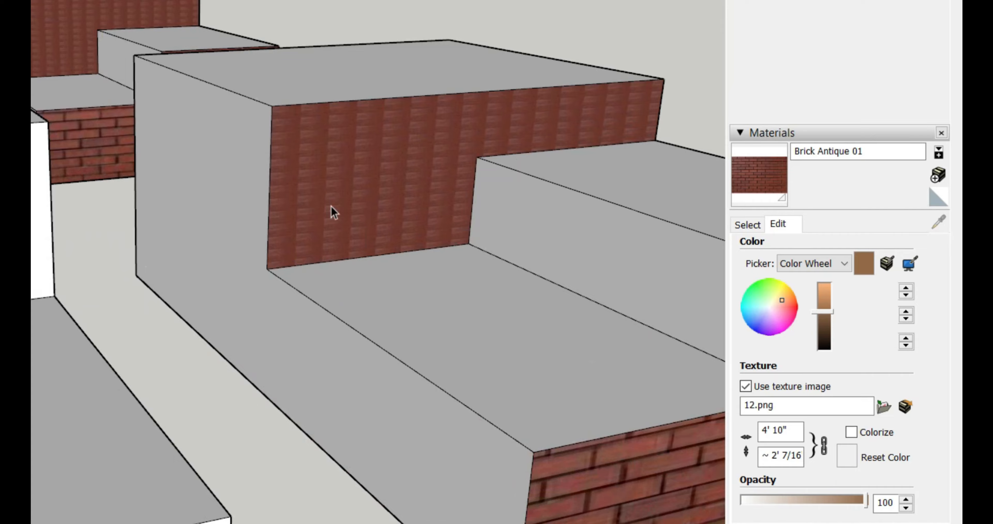
pyautogui.scroll(-2, 186, 290)
pyautogui.scroll(6, 354, 258)
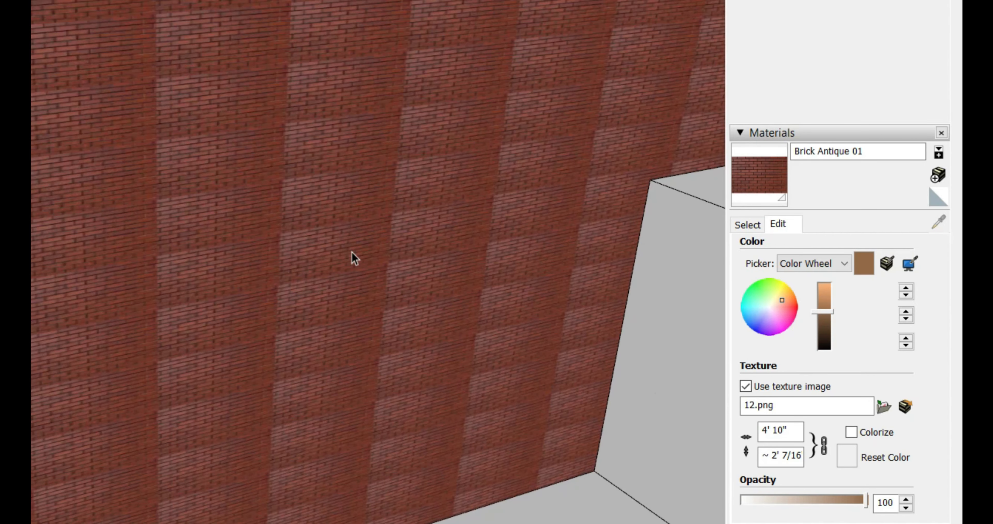
pyautogui.doubleClick(349, 251)
pyautogui.rightClick(345, 247)
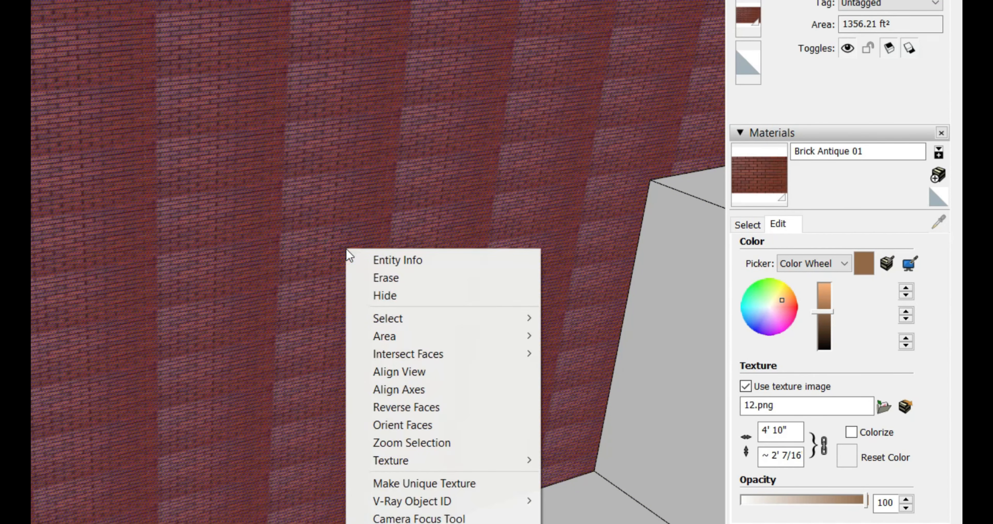
pyautogui.moveTo(482, 460)
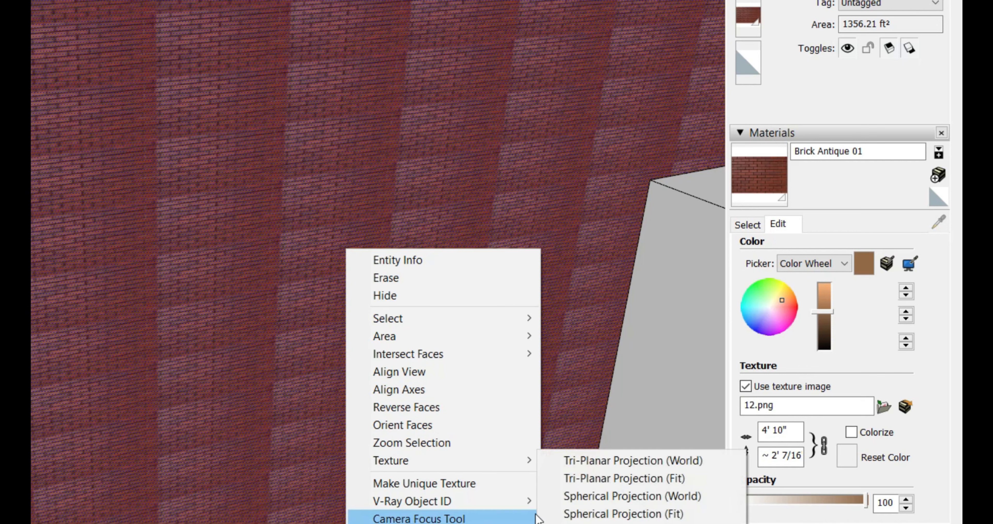
pyautogui.click(577, 511)
pyautogui.scroll(-5, 204, 336)
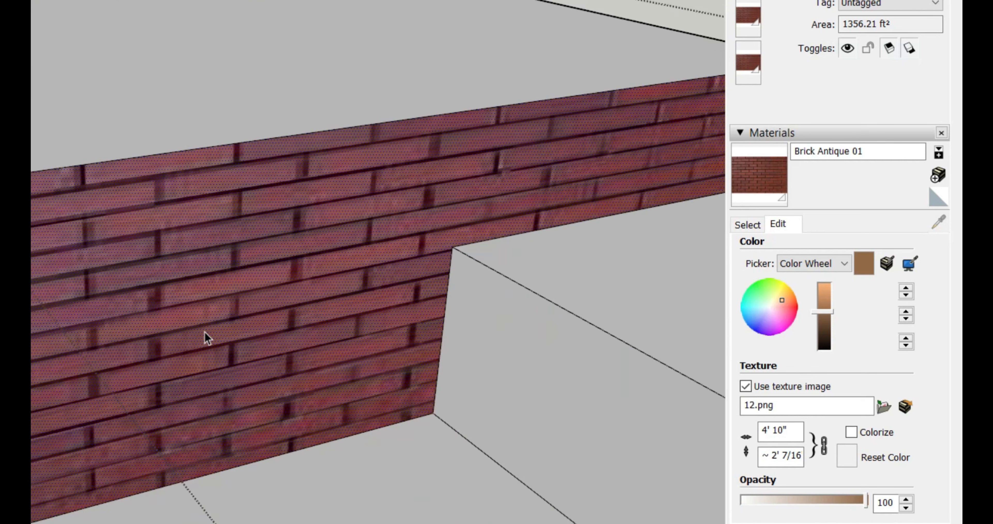
# Try V-Ray Spherical Projection (World) and Tri-Planar Projection (World) on the upper riser.
pyautogui.rightClick(206, 338)
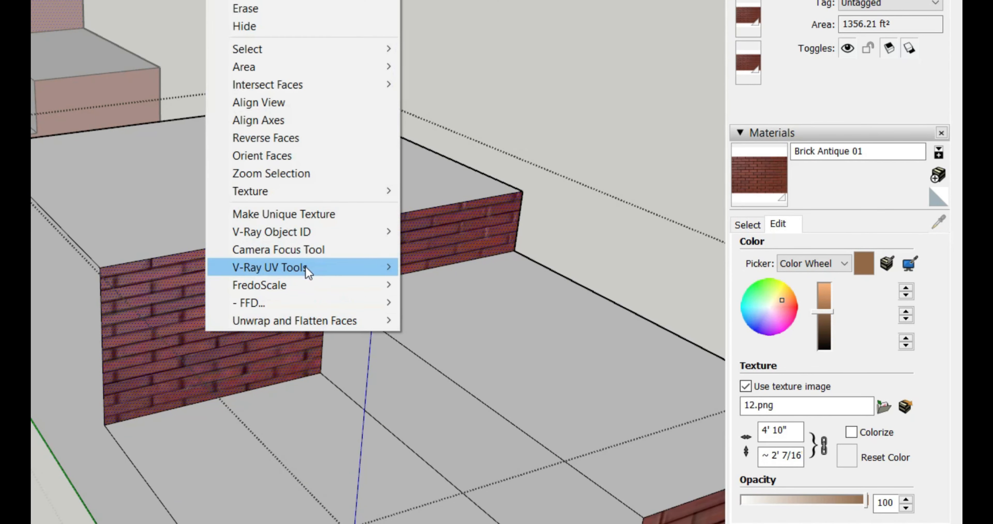
pyautogui.moveTo(306, 267)
pyautogui.click(455, 299)
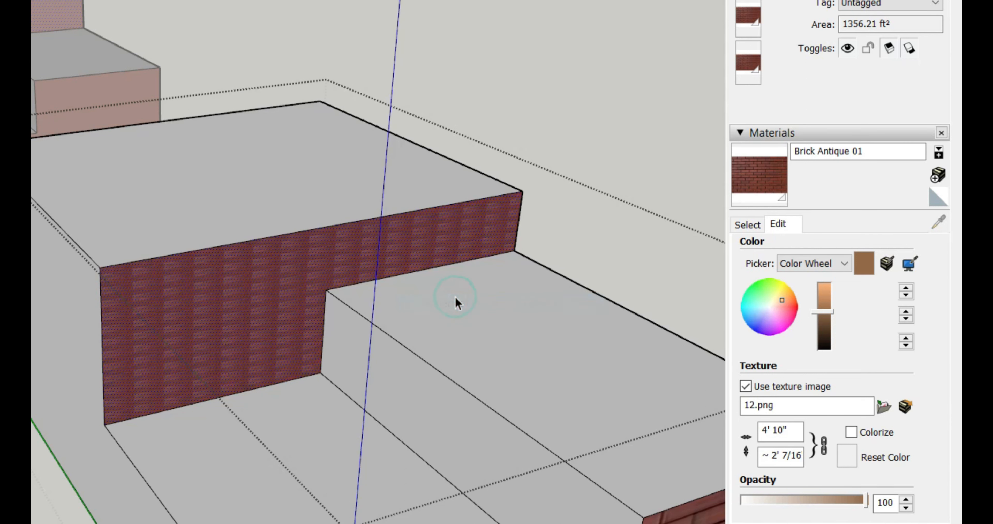
pyautogui.rightClick(294, 323)
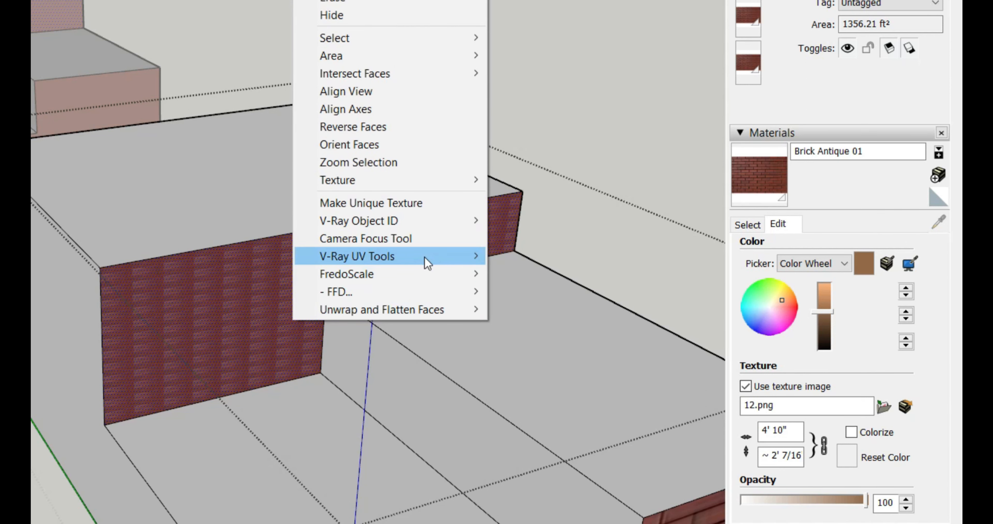
pyautogui.moveTo(426, 256)
pyautogui.click(504, 251)
# Apply V-Ray Tri-Planar Projection (Fit) to the front component's upper riser.
pyautogui.rightClick(290, 294)
pyautogui.moveTo(378, 235)
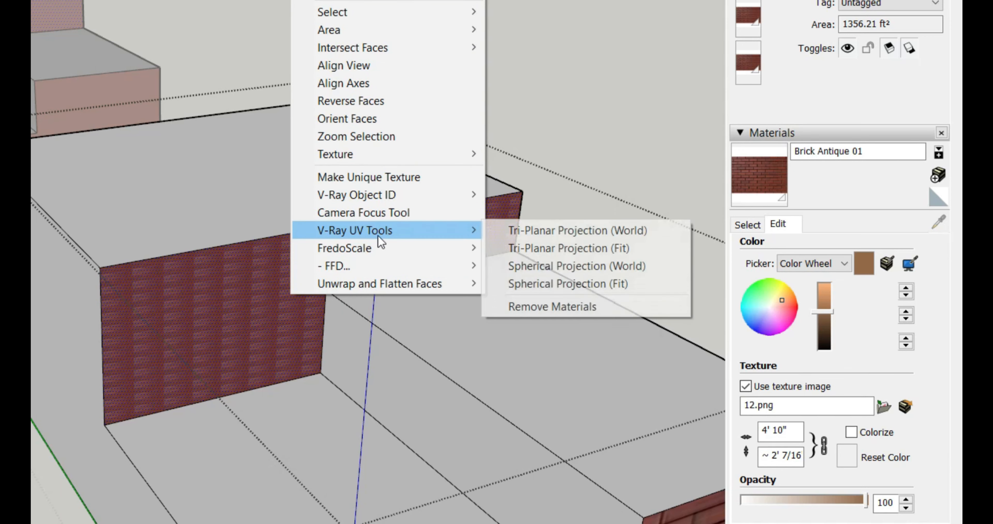
pyautogui.click(519, 251)
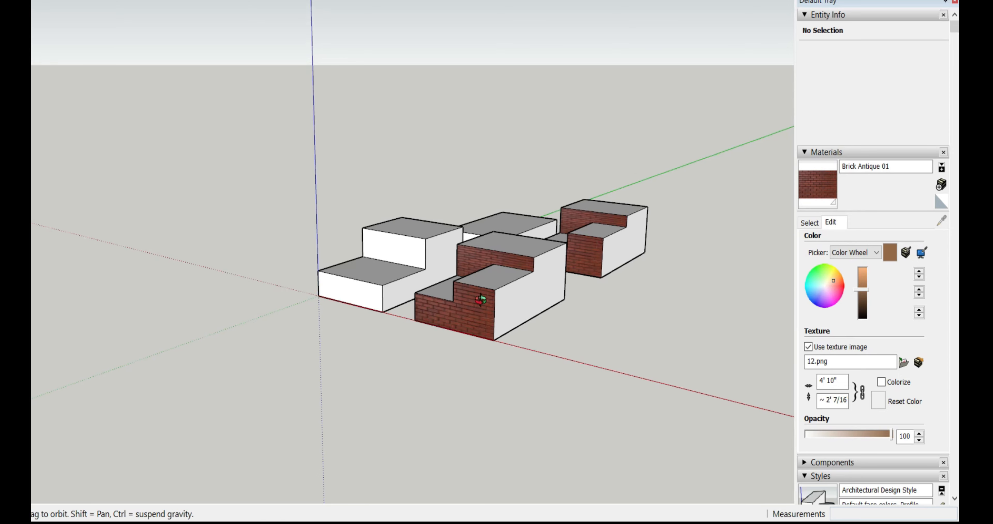
# Copy the front brick component about 588' 9/16" along the red axis and array it with 5x for five copies.
pyautogui.moveTo(567, 382); pyautogui.dragTo(623, 467, button='middle')
pyautogui.scroll(-6, 357, 343)
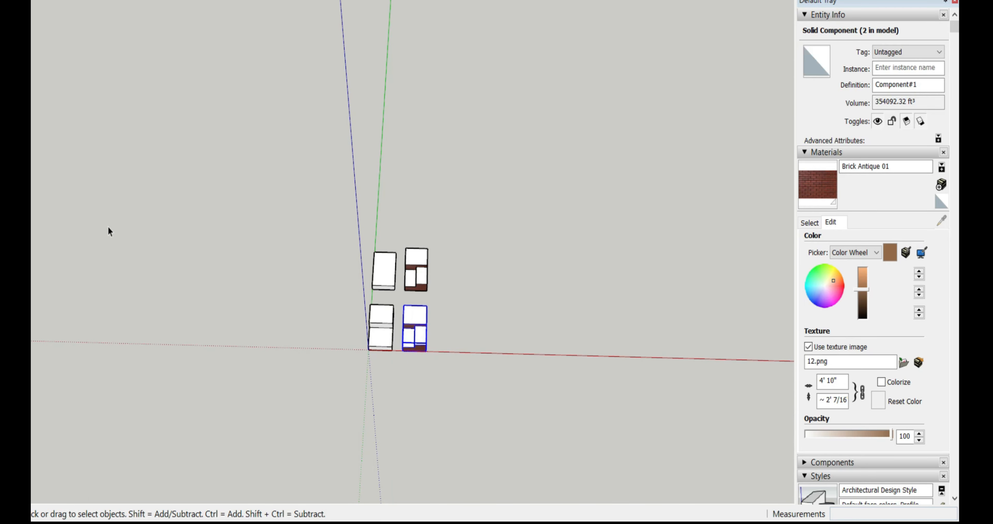
pyautogui.press('m')
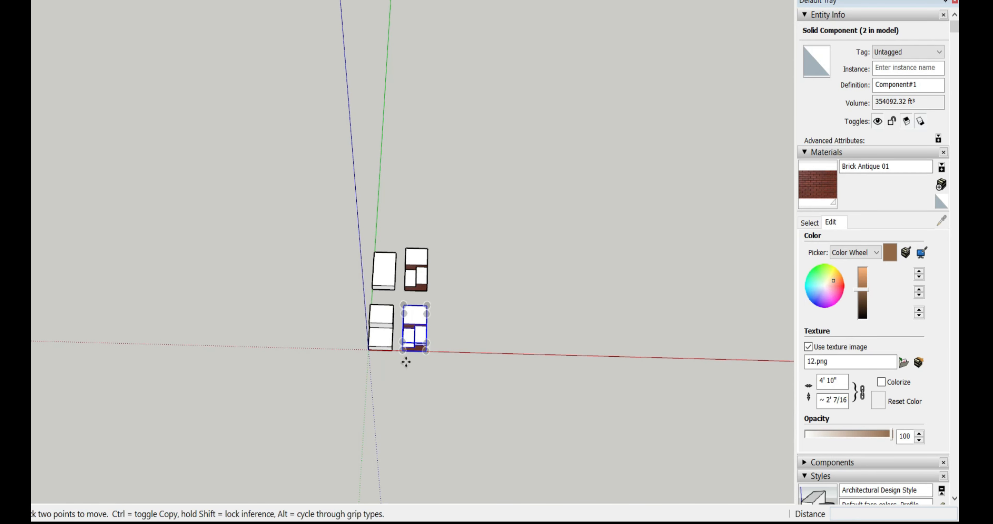
pyautogui.click(403, 351)
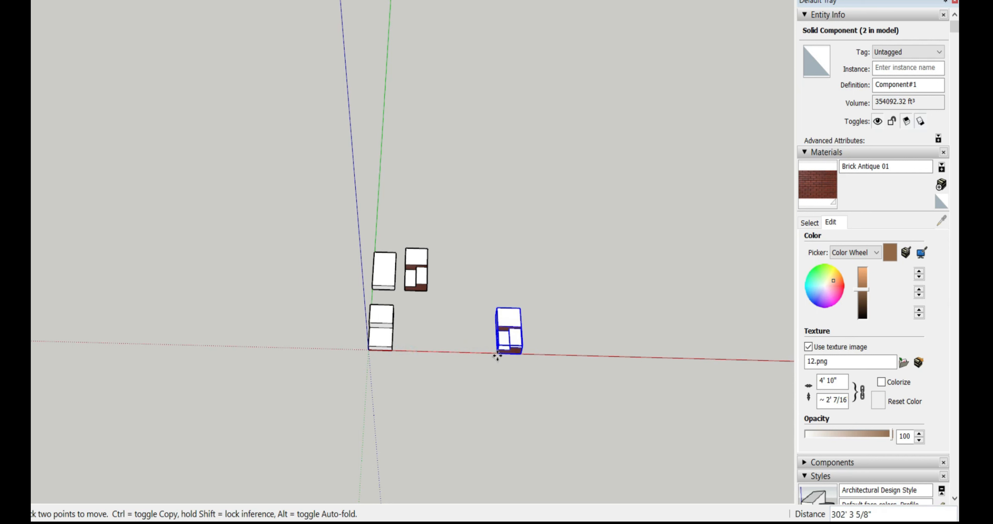
pyautogui.press('ctrl')
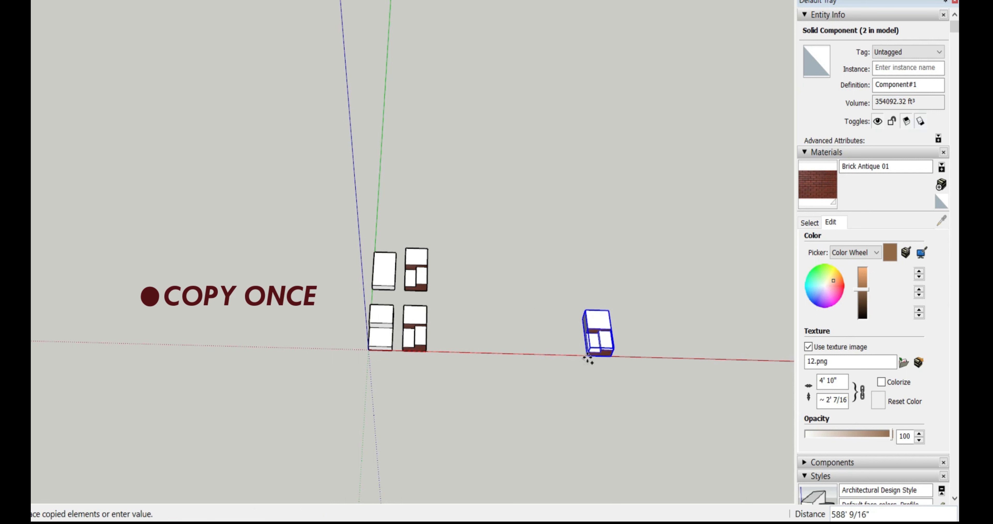
pyautogui.click(587, 358)
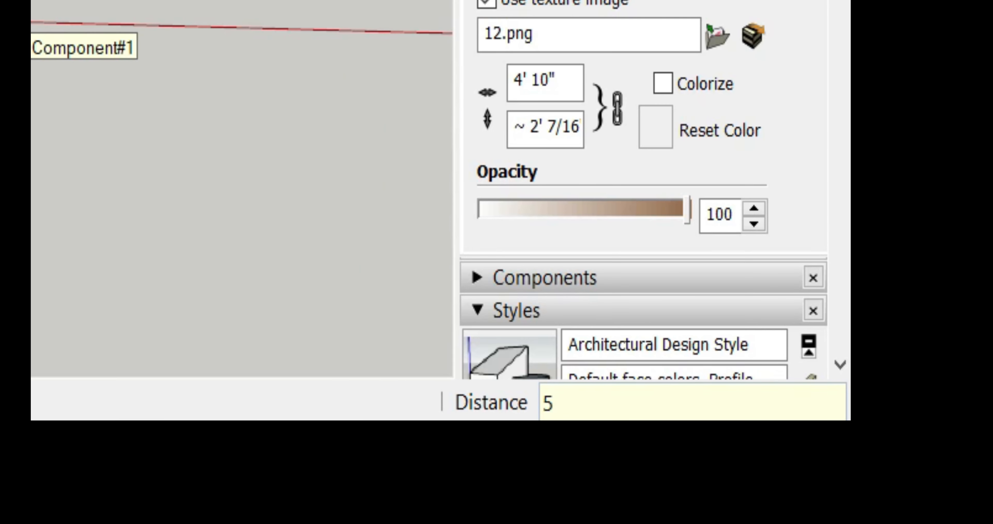
pyautogui.write('5x')
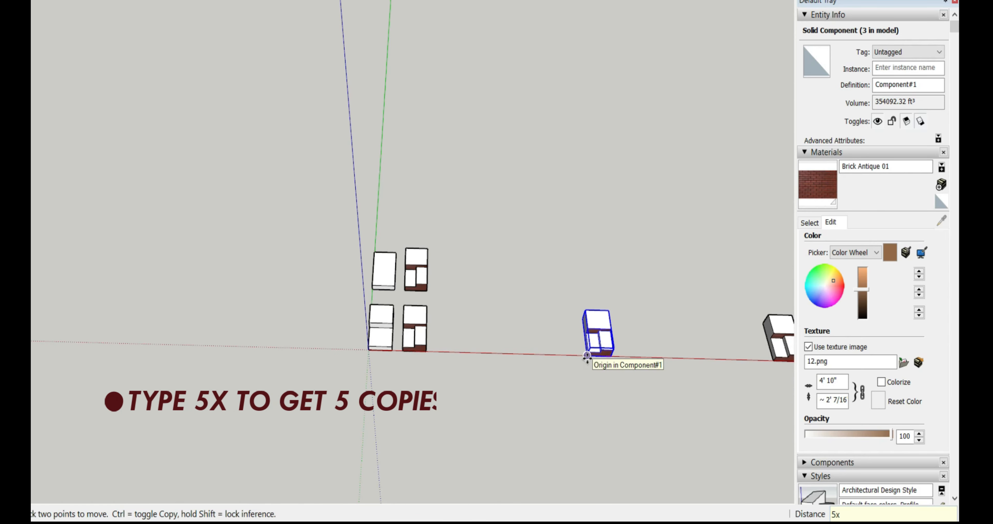
pyautogui.press('Return')
# Copy a brick component from the red-axis row about 795' 11" along the green axis and divide the span with /3.
pyautogui.scroll(-5, 463, 386)
pyautogui.scroll(5, 525, 376)
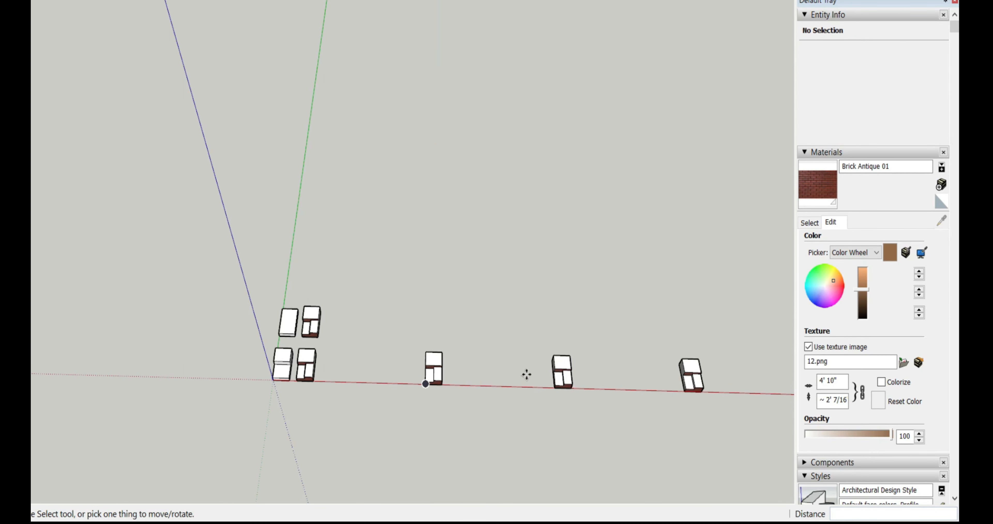
pyautogui.scroll(-5, 386, 412)
pyautogui.scroll(5, 590, 418)
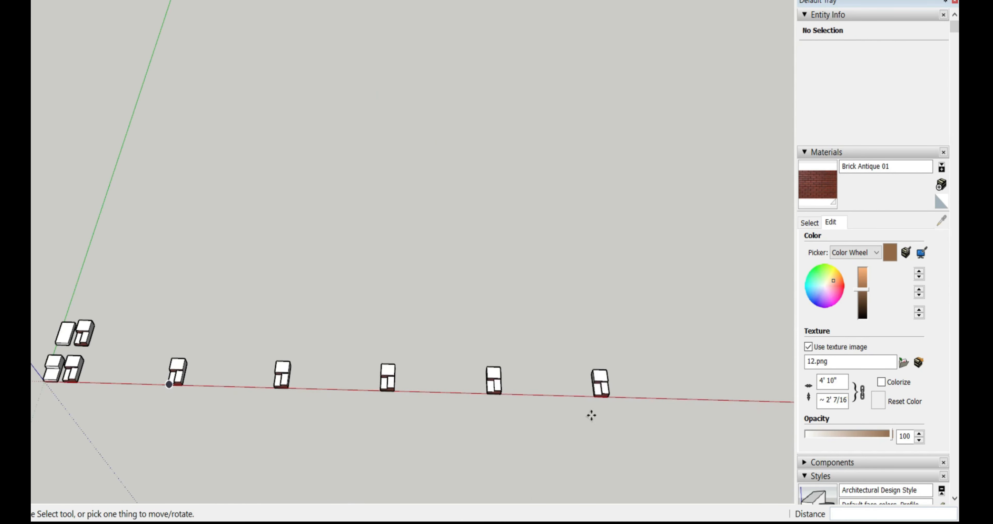
pyautogui.moveTo(592, 416); pyautogui.dragTo(679, 347, button='middle')
pyautogui.click(611, 237)
pyautogui.press('ctrl')
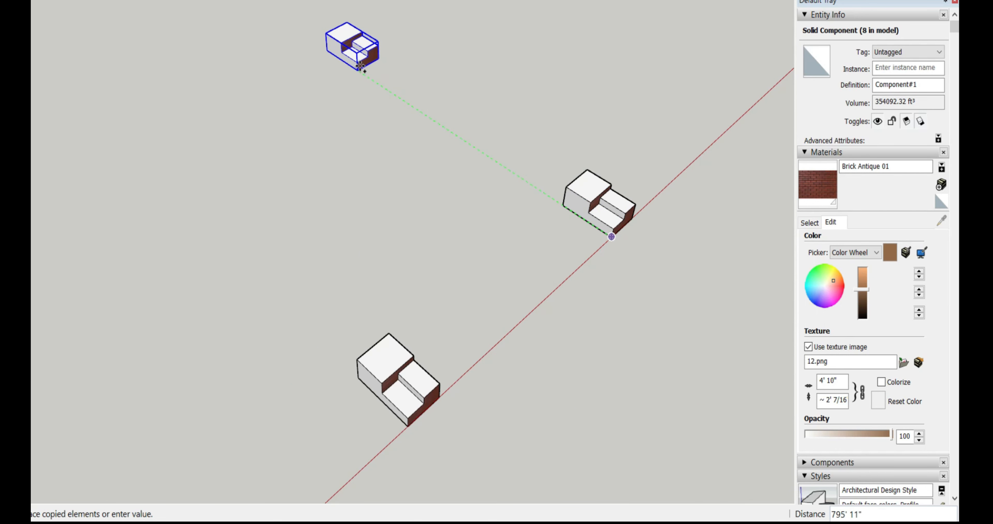
pyautogui.click(360, 66)
pyautogui.write('/')
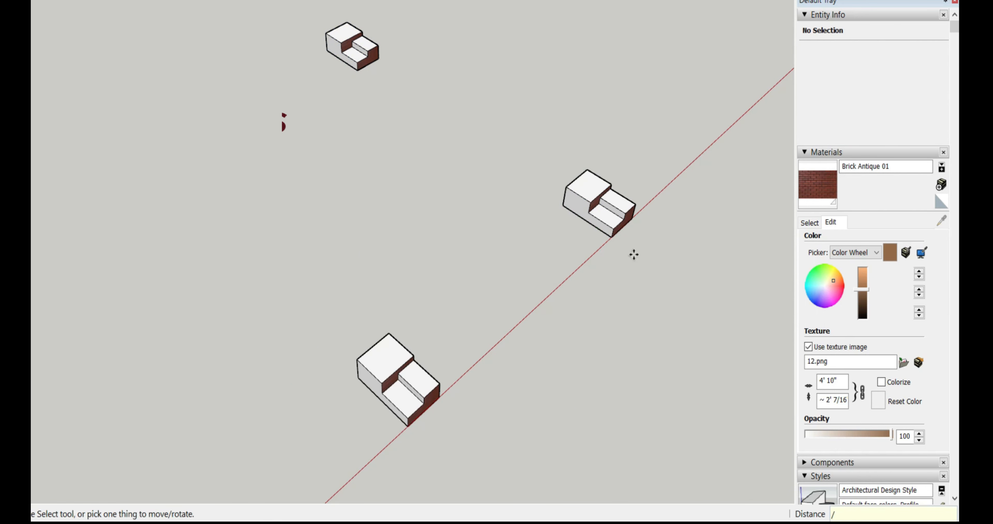
pyautogui.write('3')
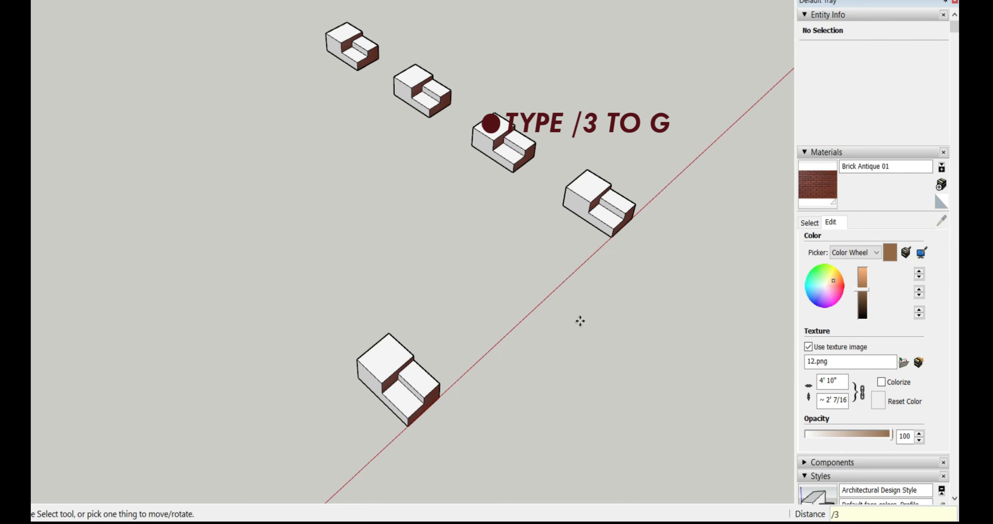
# Copy the red-axis brick component nearest the original boxes along the green axis, set the distance to 100, and clear the selection.
pyautogui.scroll(-5, 485, 326)
pyautogui.moveTo(486, 325); pyautogui.dragTo(578, 419, button='middle')
pyautogui.scroll(-5, 453, 395)
pyautogui.moveTo(452, 396); pyautogui.dragTo(528, 440, button='middle')
pyautogui.scroll(3, 510, 385)
pyautogui.moveTo(510, 386); pyautogui.dragTo(504, 215, button='middle')
pyautogui.moveTo(377, 305)
pyautogui.mouseDown(button='middle')
pyautogui.moveTo(195, 288)
pyautogui.moveTo(396, 277)
pyautogui.moveTo(377, 308)
pyautogui.mouseUp(button='middle')
pyautogui.scroll(5, 278, 365)
pyautogui.scroll(2, 277, 365)
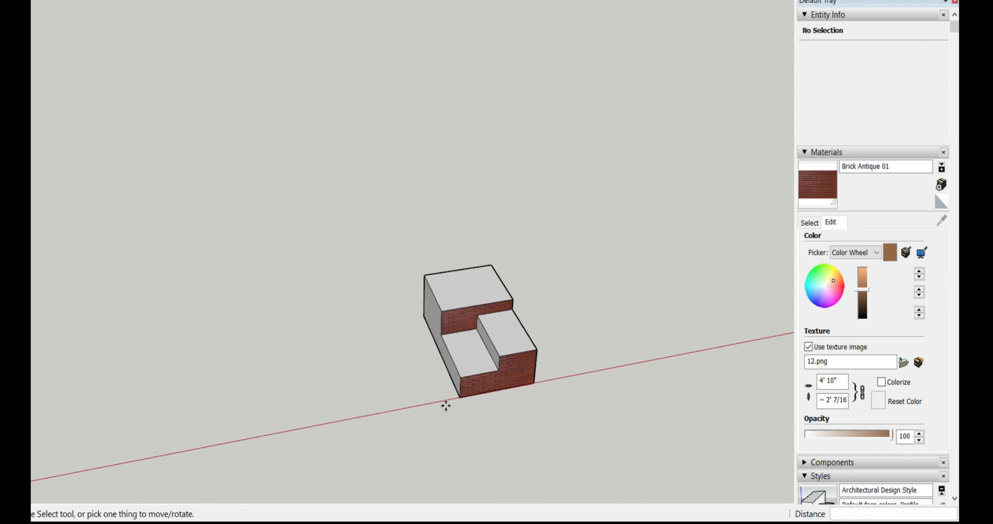
pyautogui.click(457, 400)
pyautogui.scroll(-4, 460, 398)
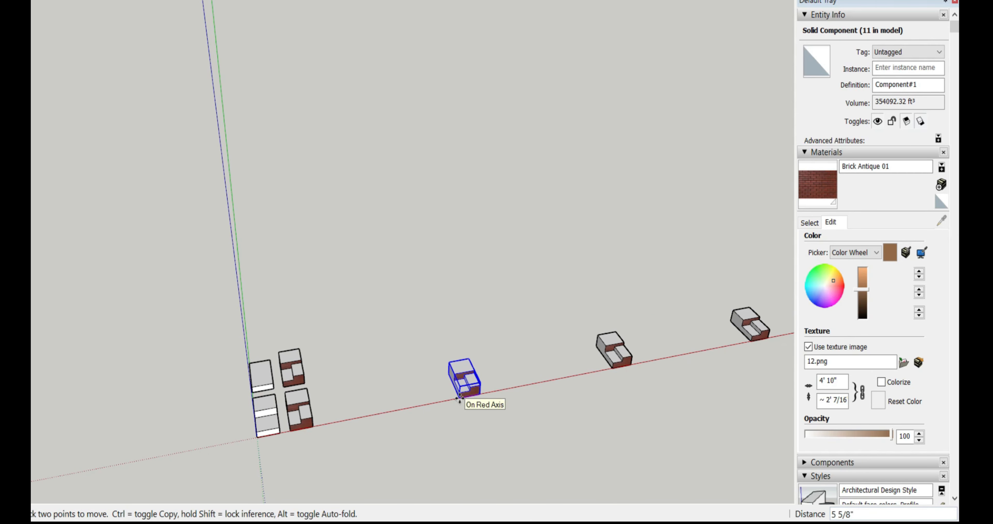
pyautogui.press('ctrl')
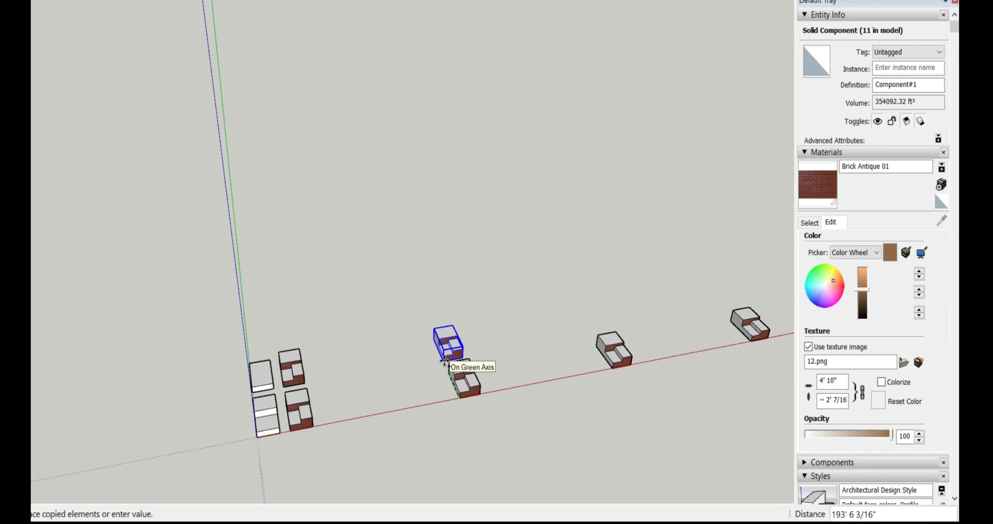
pyautogui.click(444, 361)
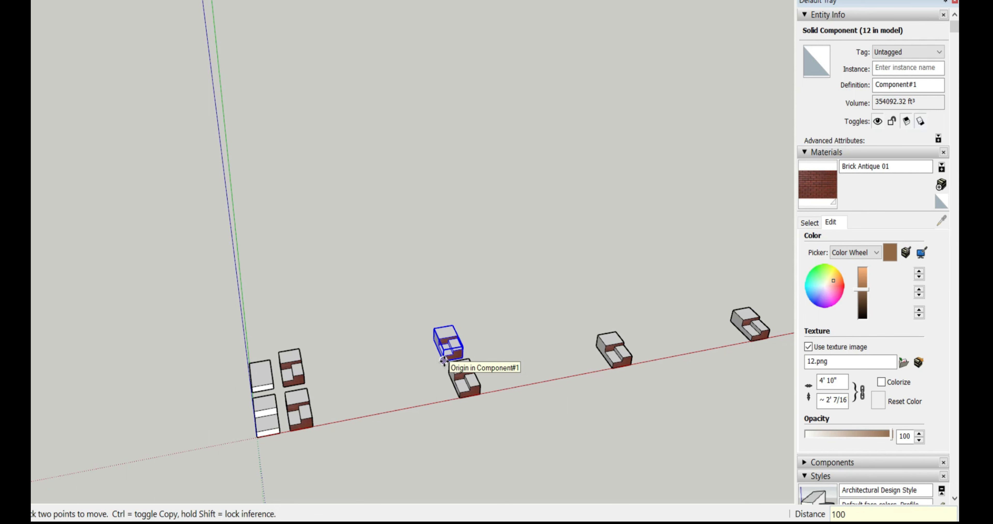
pyautogui.press('Return')
pyautogui.moveTo(444, 361); pyautogui.dragTo(57, 399, button='middle')
pyautogui.hotkey('ctrl', 't')
pyautogui.moveTo(181, 393); pyautogui.dragTo(558, 433, button='middle')
pyautogui.scroll(5, 505, 414)
pyautogui.moveTo(565, 387); pyautogui.dragTo(412, 245, button='middle')
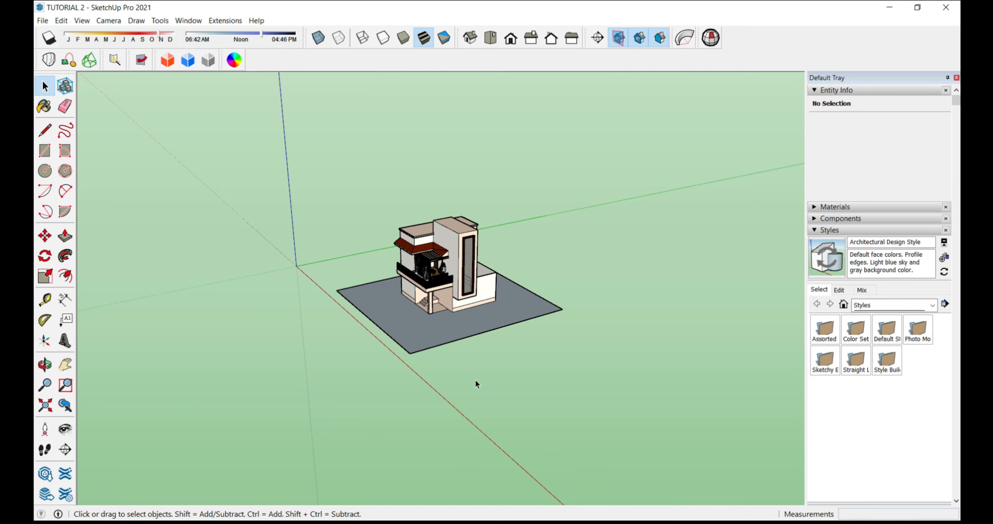
# Open the house component, select the nested groups around its terrace pergola, and leave the component.
pyautogui.moveTo(379, 315); pyautogui.dragTo(464, 341, button='middle')
pyautogui.scroll(5, 463, 277)
pyautogui.moveTo(461, 247); pyautogui.dragTo(456, 208, button='middle')
pyautogui.click(456, 207)
pyautogui.doubleClick(454, 210)
pyautogui.click(443, 216)
pyautogui.click(446, 204)
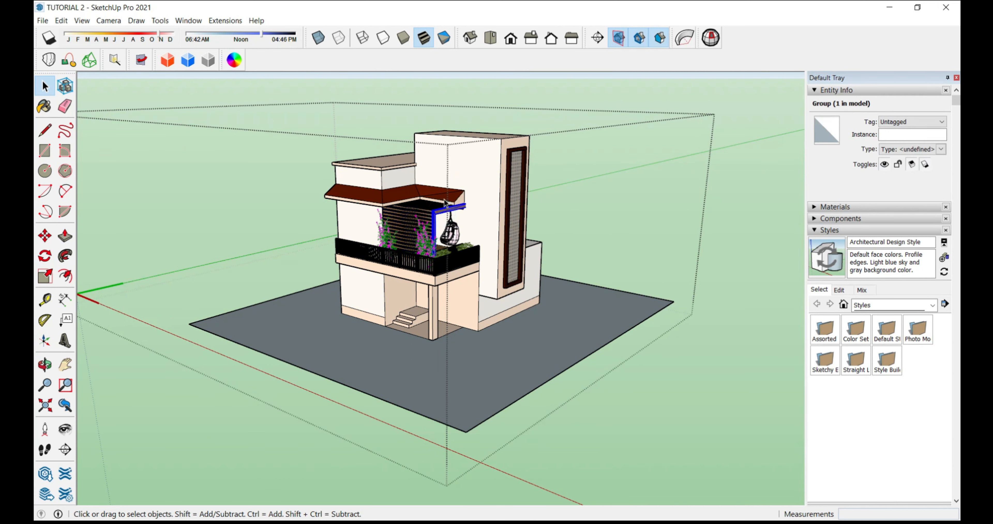
pyautogui.click(600, 227)
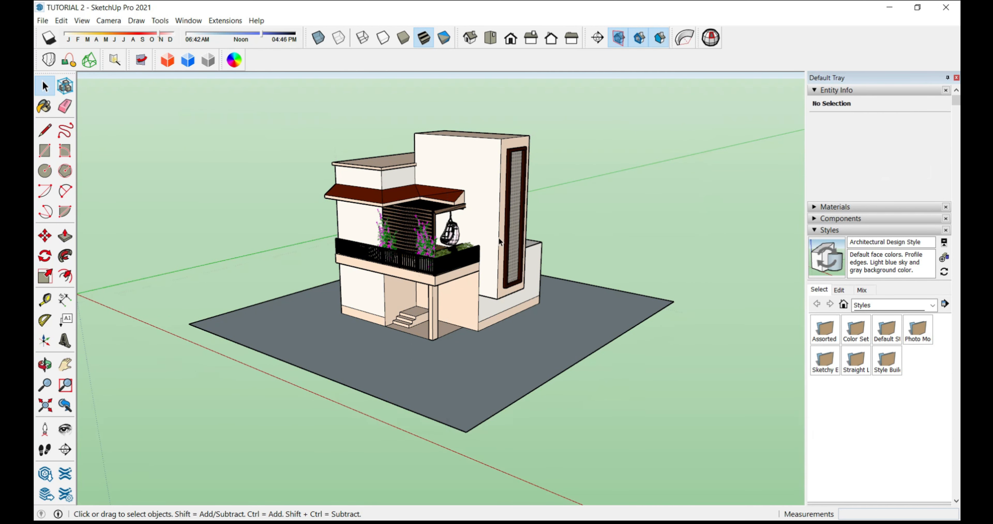
# Add a section plane parallel to the house's tall window wall, cutting through the building.
pyautogui.scroll(-3, 518, 398)
pyautogui.moveTo(518, 399); pyautogui.dragTo(524, 378, button='middle')
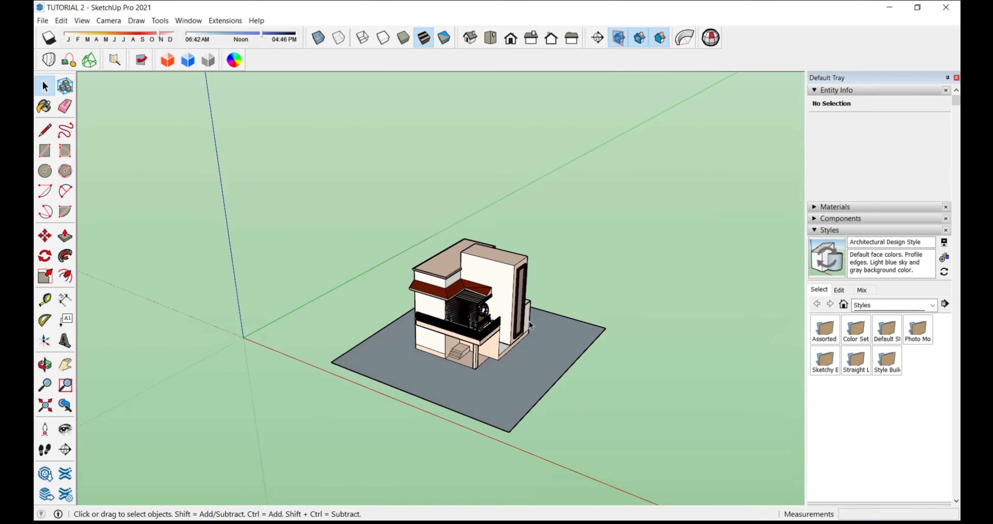
pyautogui.click(598, 38)
pyautogui.click(502, 325)
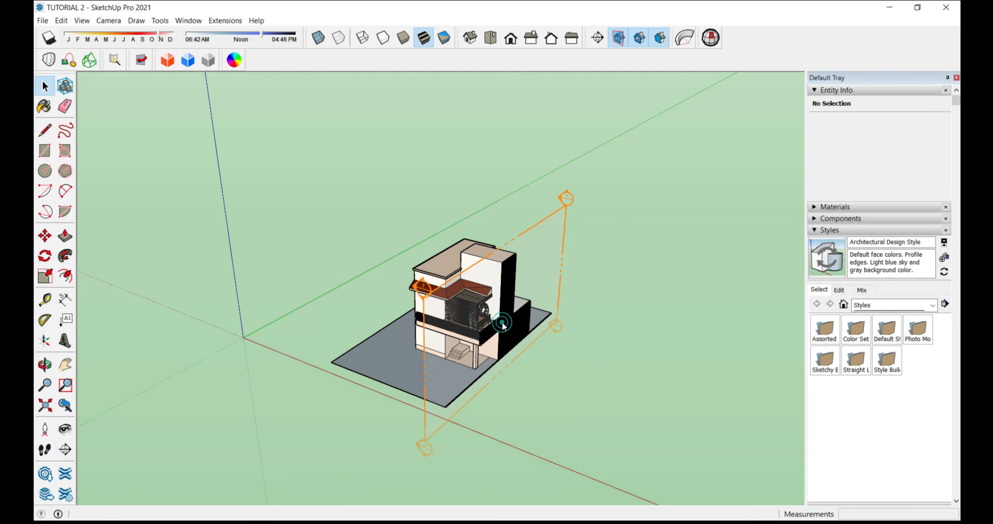
# Move the Home+terrace component about 1' 2 7/16" relative to the section plane.
pyautogui.click(44, 236)
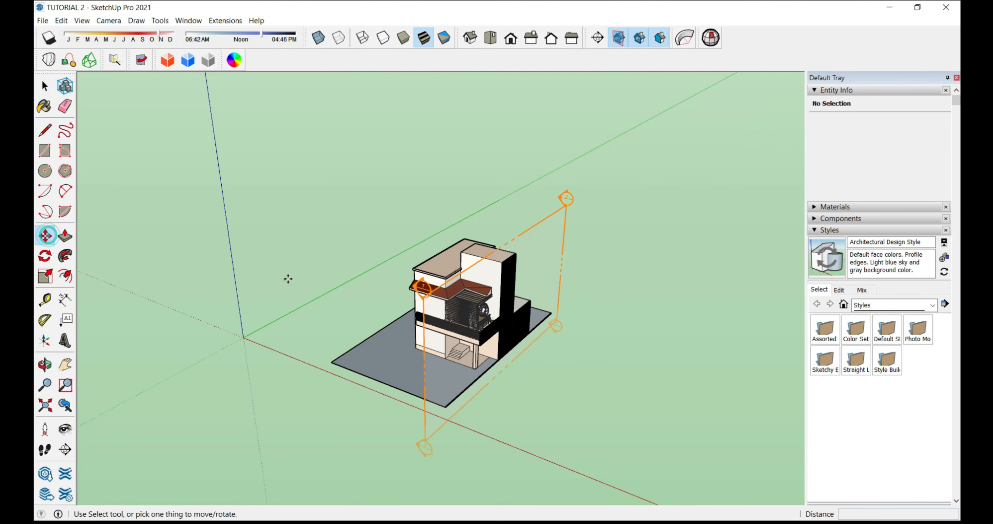
pyautogui.click(423, 290)
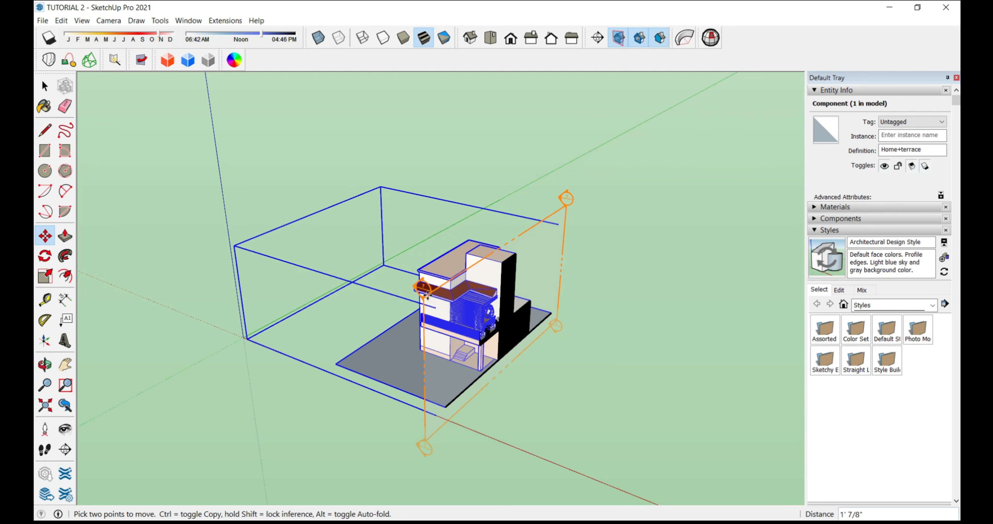
pyautogui.click(431, 299)
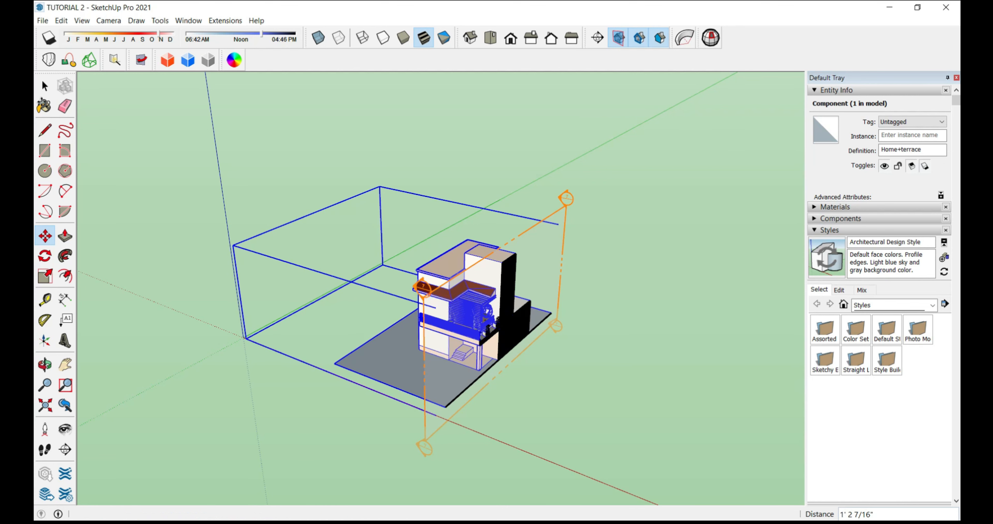
pyautogui.click(44, 85)
# Open the sectioned house component for editing.
pyautogui.scroll(3, 478, 364)
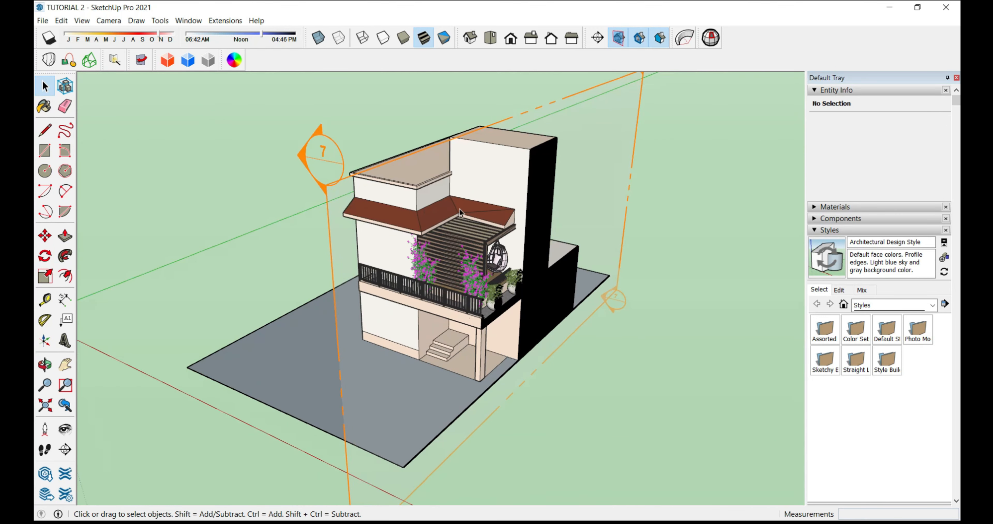
pyautogui.click(459, 269)
pyautogui.doubleClick(459, 270)
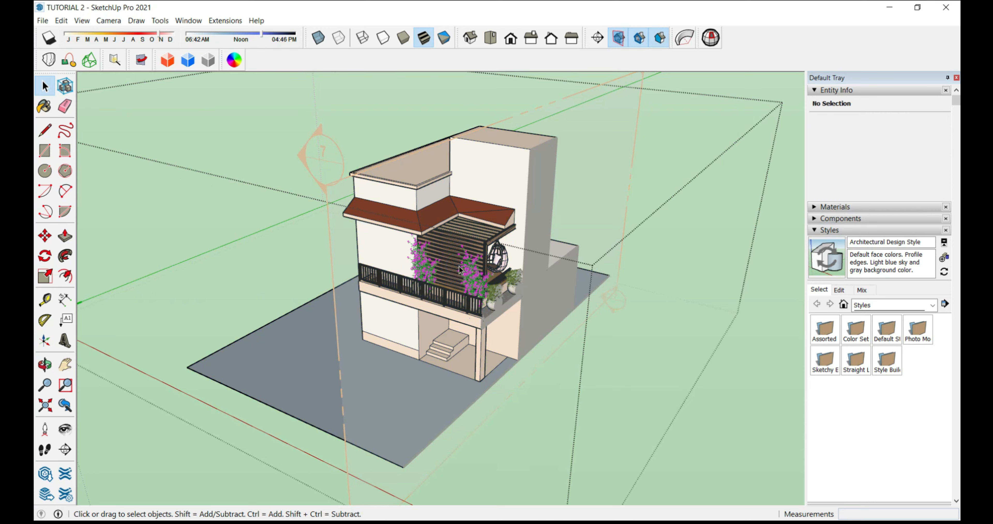
pyautogui.scroll(-4, 461, 293)
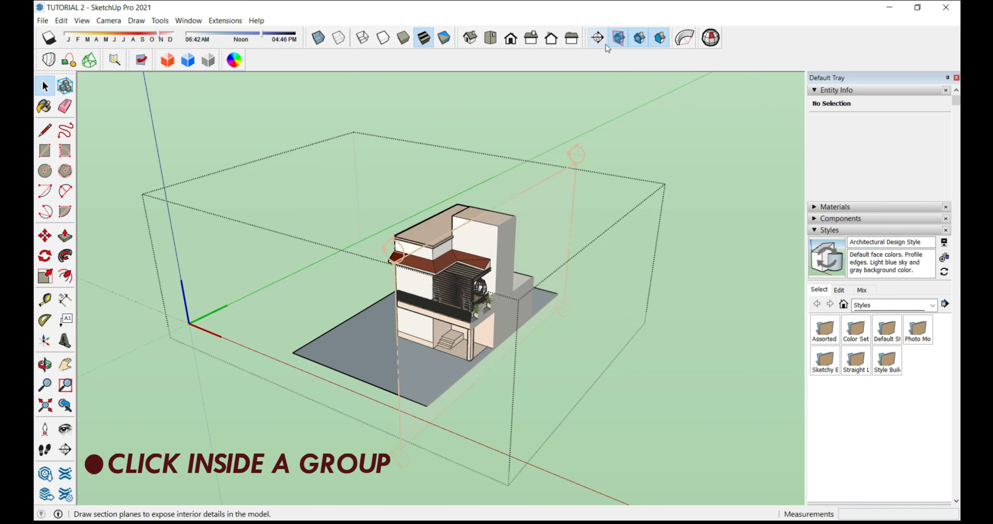
# Try a second section plane at a tilted angle inside the house component, and undo it.
pyautogui.click(599, 42)
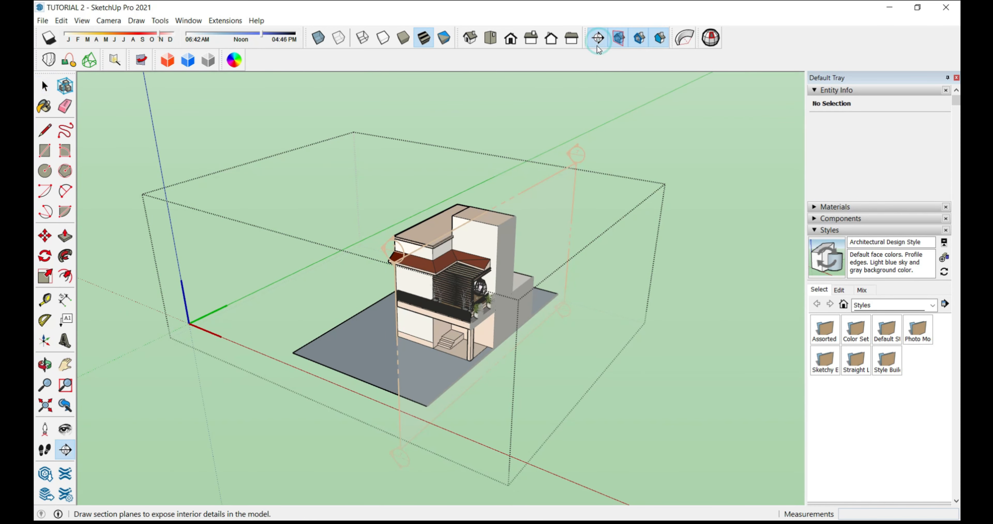
pyautogui.click(479, 291)
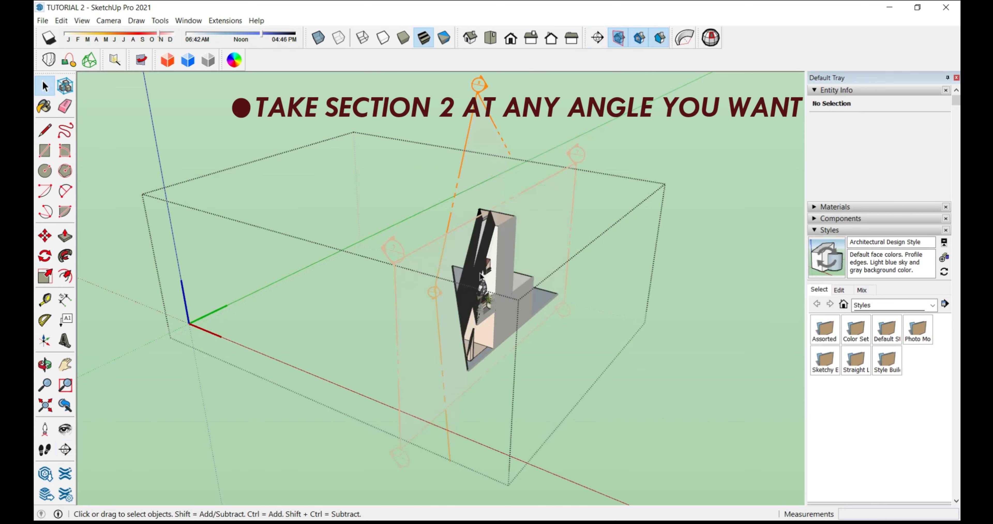
pyautogui.moveTo(489, 273); pyautogui.dragTo(550, 249, button='middle')
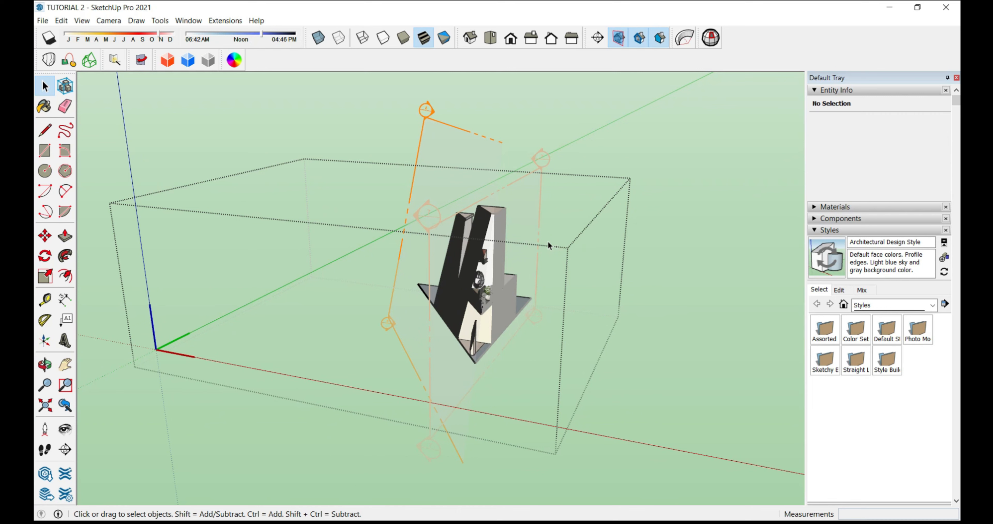
pyautogui.hotkey('ctrl', 'z')
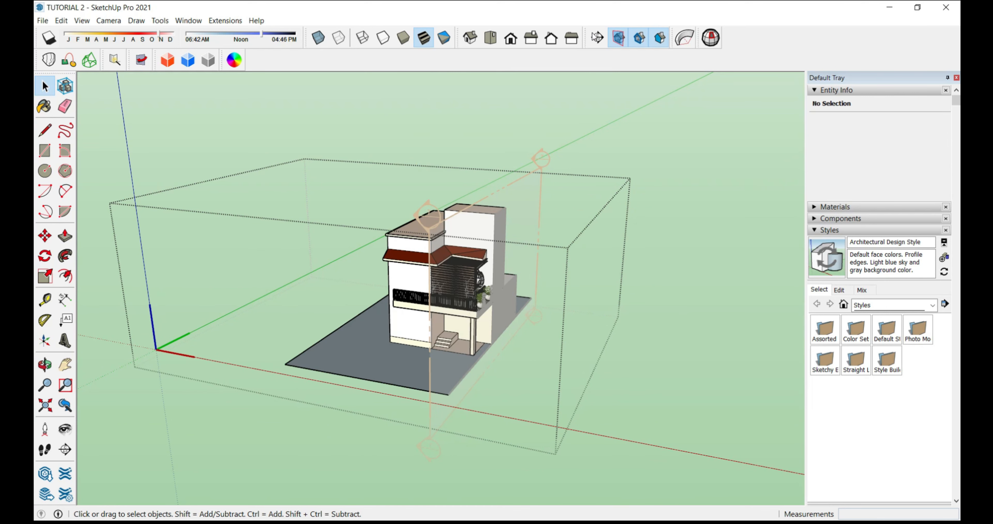
# Place a section plane parallel to the house's front wall inside the component and move it about 3' 5 1/2" into the building.
pyautogui.click(598, 37)
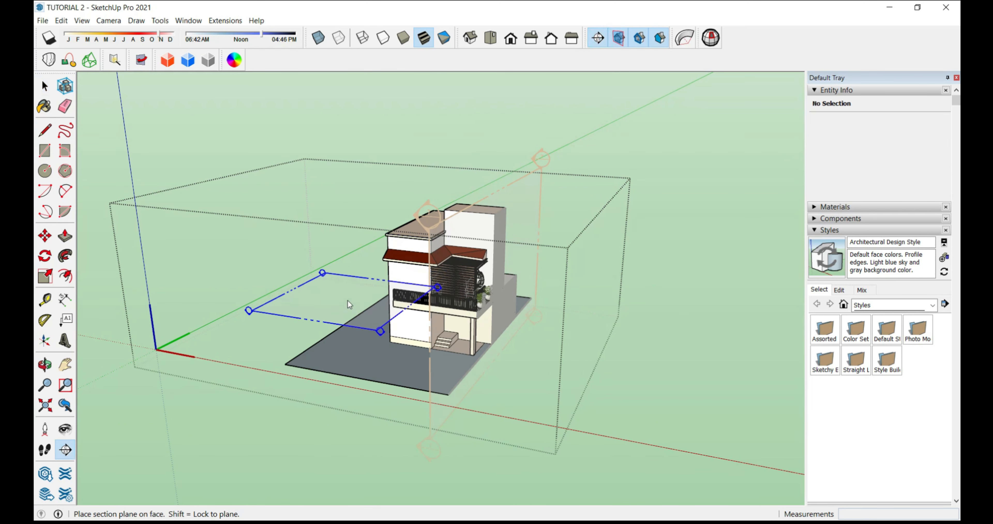
pyautogui.click(395, 280)
pyautogui.click(45, 236)
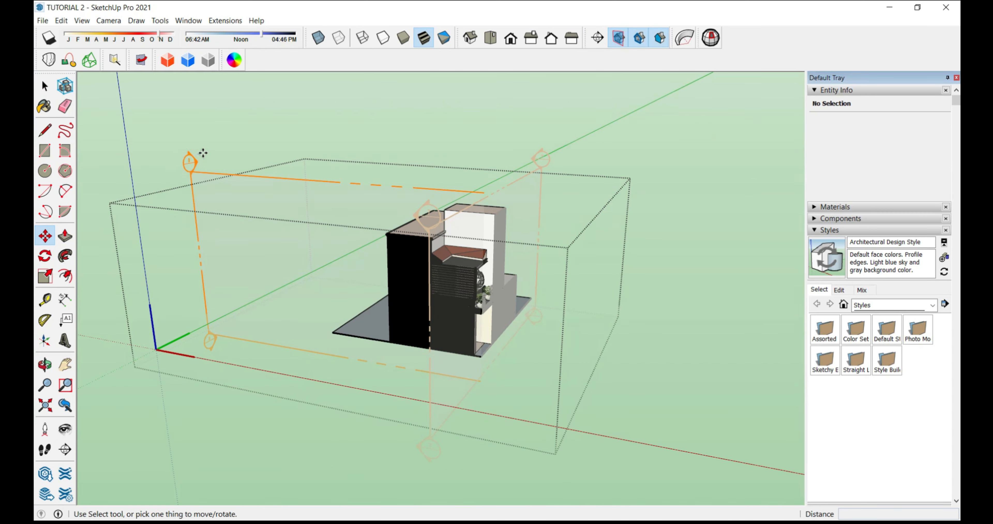
pyautogui.click(191, 162)
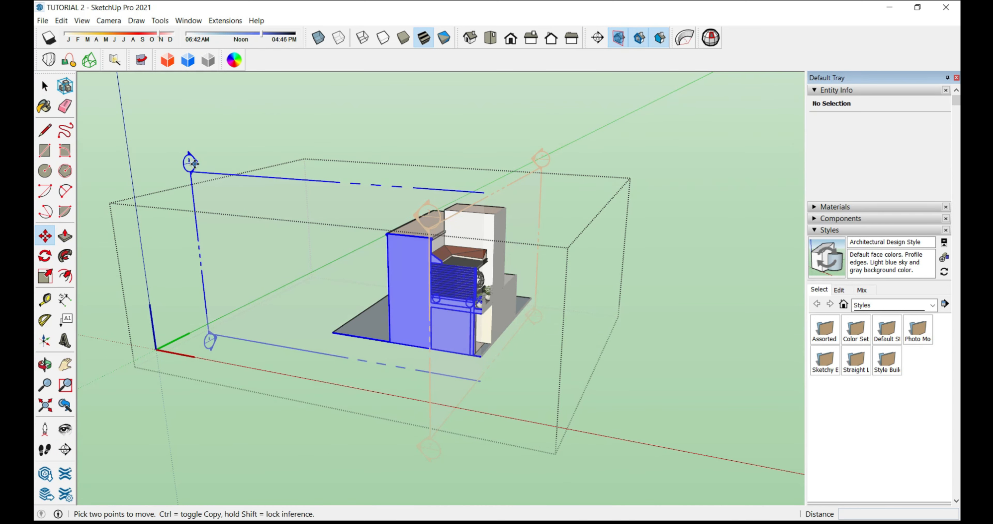
pyautogui.click(195, 161)
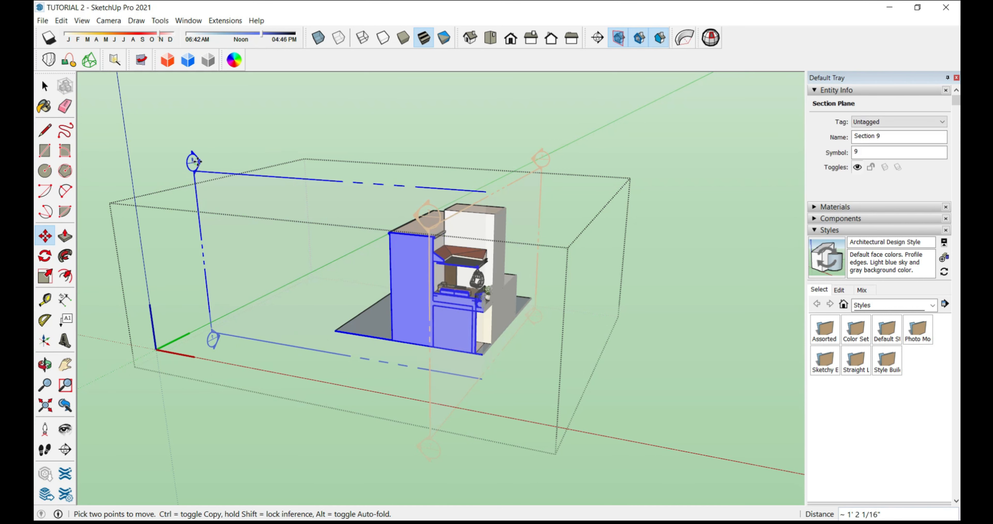
pyautogui.click(204, 160)
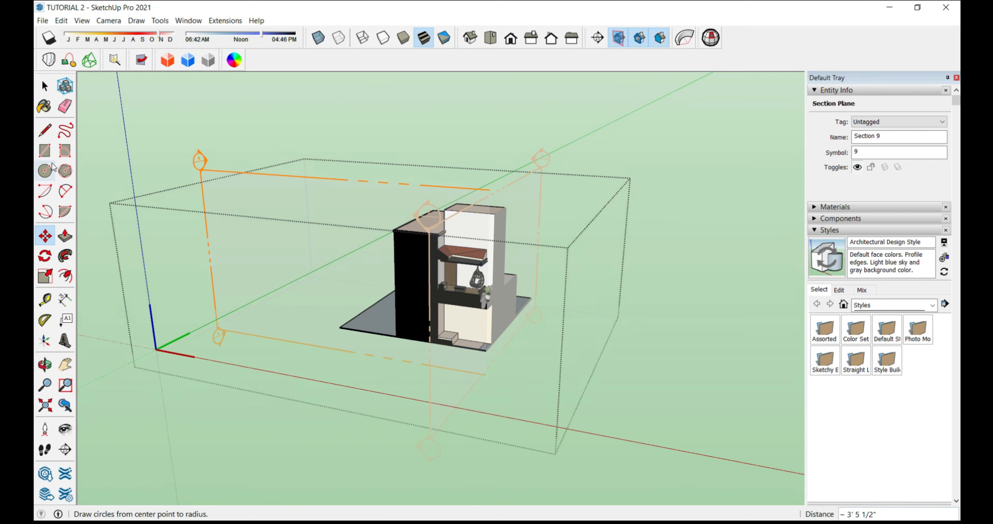
pyautogui.click(45, 86)
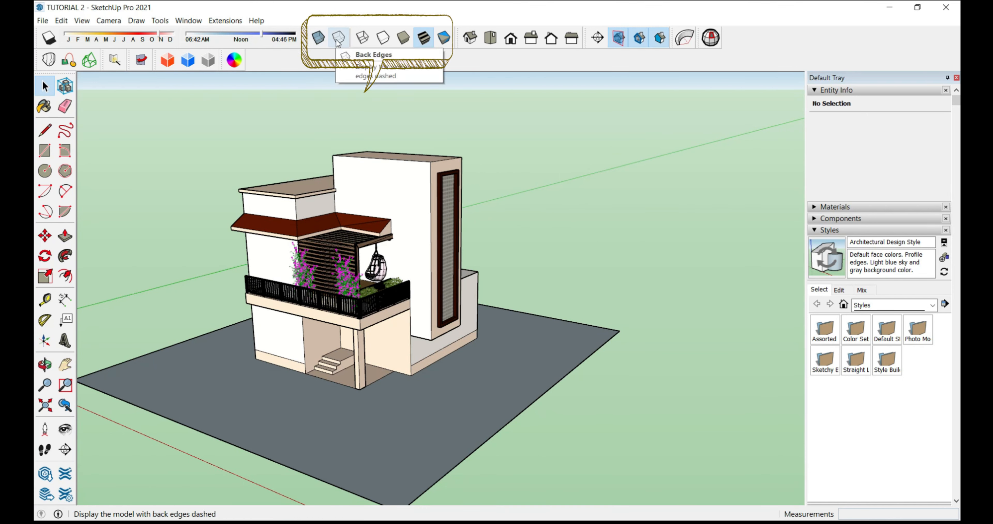
# Display the house in Hidden Line, Wireframe and Shaded With Textures styles, ending with Monochrome.
pyautogui.click(383, 38)
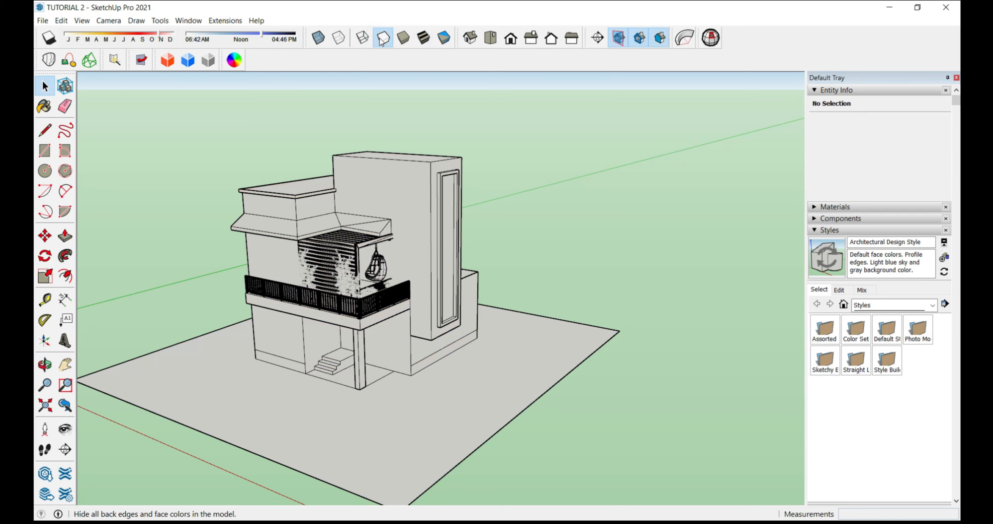
pyautogui.moveTo(390, 295)
pyautogui.mouseDown(button='middle')
pyautogui.moveTo(277, 301)
pyautogui.moveTo(382, 343)
pyautogui.moveTo(385, 296)
pyautogui.mouseUp(button='middle')
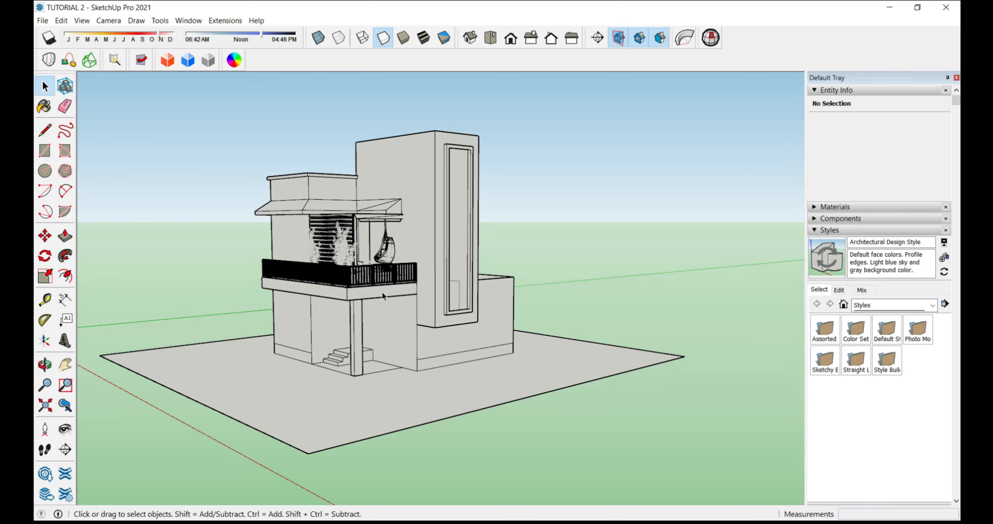
pyautogui.click(355, 42)
pyautogui.moveTo(400, 207)
pyautogui.mouseDown(button='middle')
pyautogui.moveTo(210, 281)
pyautogui.moveTo(397, 165)
pyautogui.moveTo(456, 151)
pyautogui.moveTo(442, 169)
pyautogui.mouseUp(button='middle')
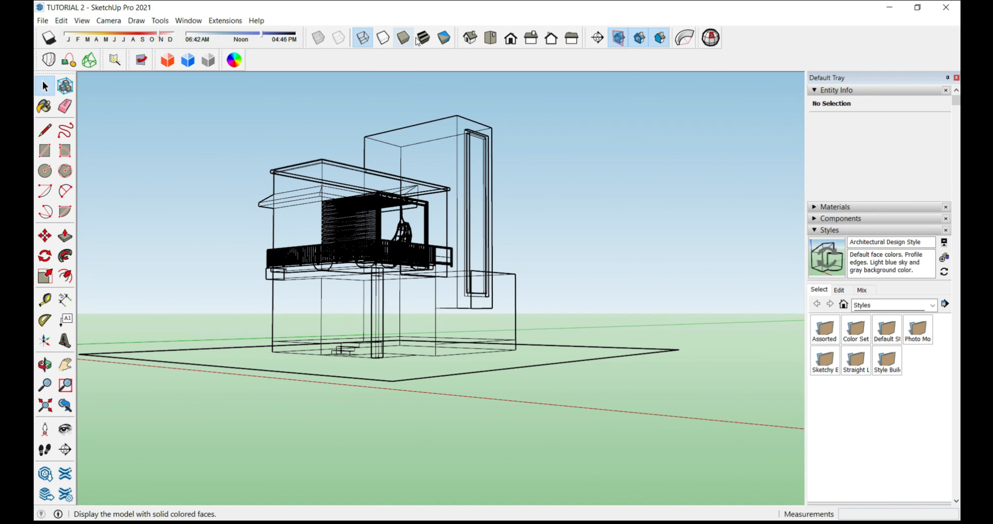
pyautogui.click(425, 38)
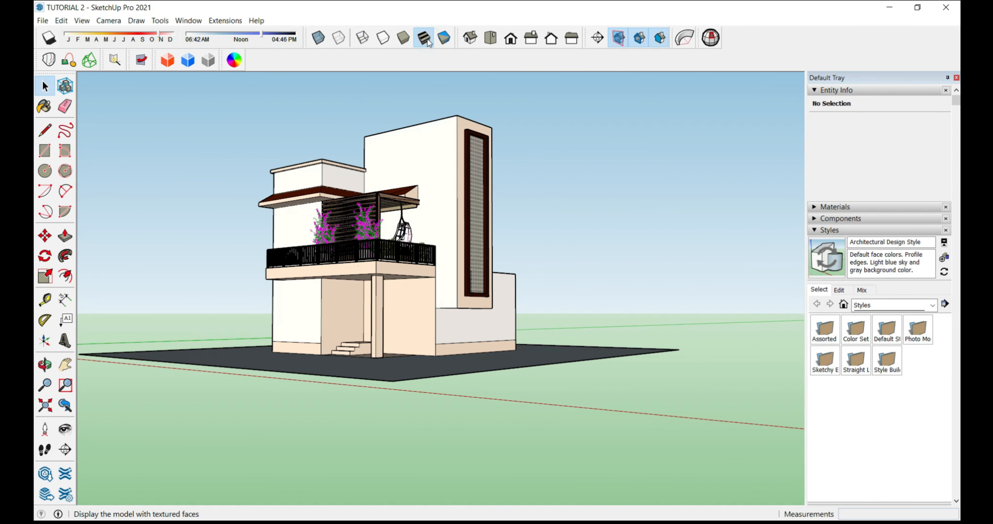
pyautogui.click(443, 39)
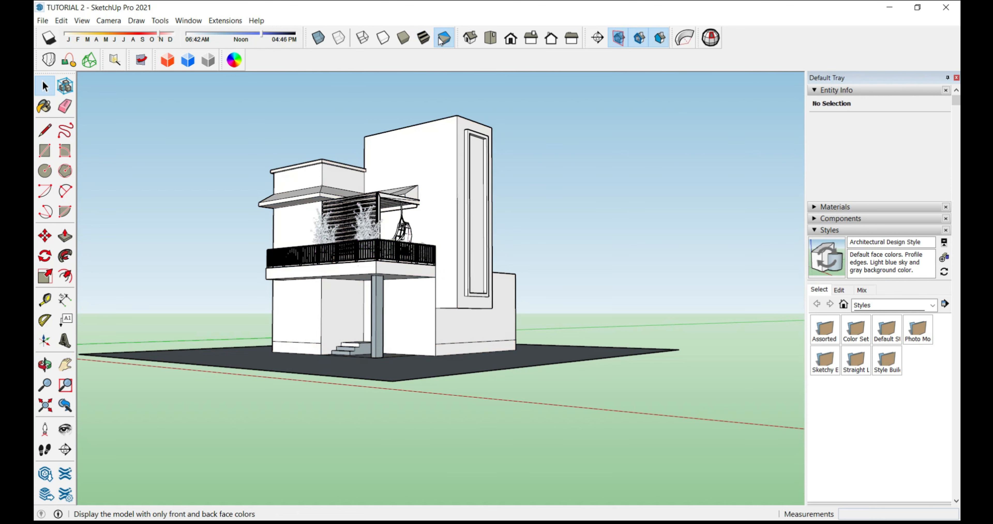
# Display the house model's hidden back edges as dashed lines with the Back Edges style.
pyautogui.rightClick(481, 243)
pyautogui.click(561, 206)
pyautogui.moveTo(515, 212)
pyautogui.mouseDown(button='middle')
pyautogui.moveTo(451, 262)
pyautogui.moveTo(408, 275)
pyautogui.moveTo(505, 231)
pyautogui.moveTo(508, 210)
pyautogui.mouseUp(button='middle')
pyautogui.scroll(5, 328, 259)
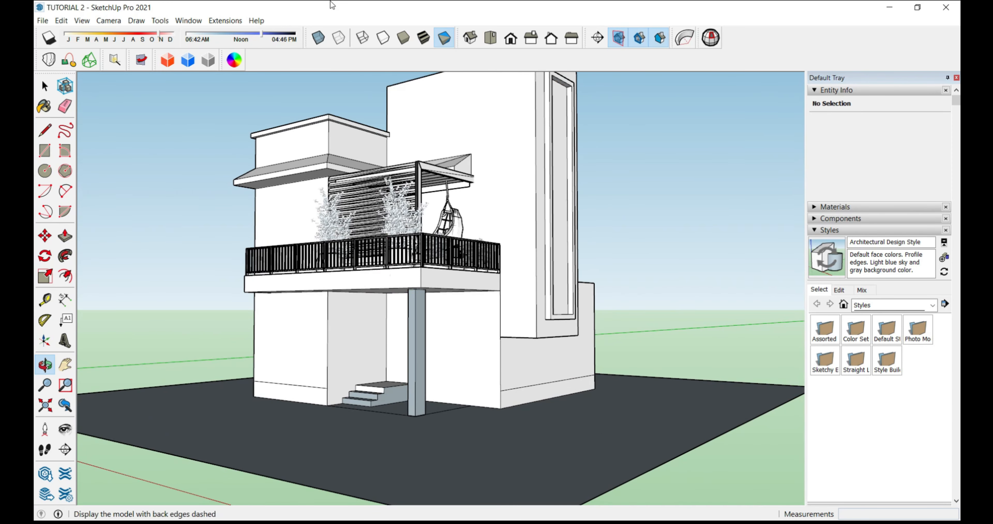
pyautogui.click(337, 38)
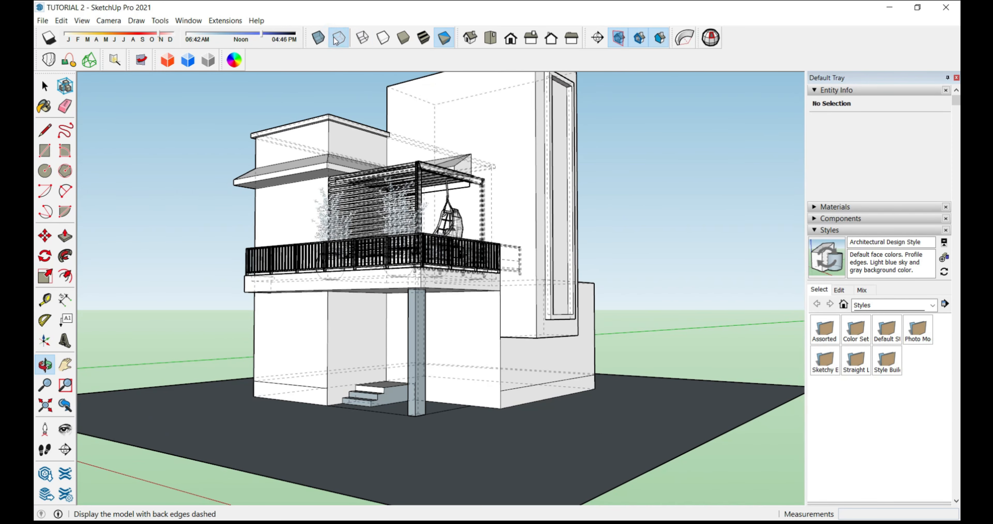
pyautogui.moveTo(442, 245); pyautogui.dragTo(353, 324, button='middle')
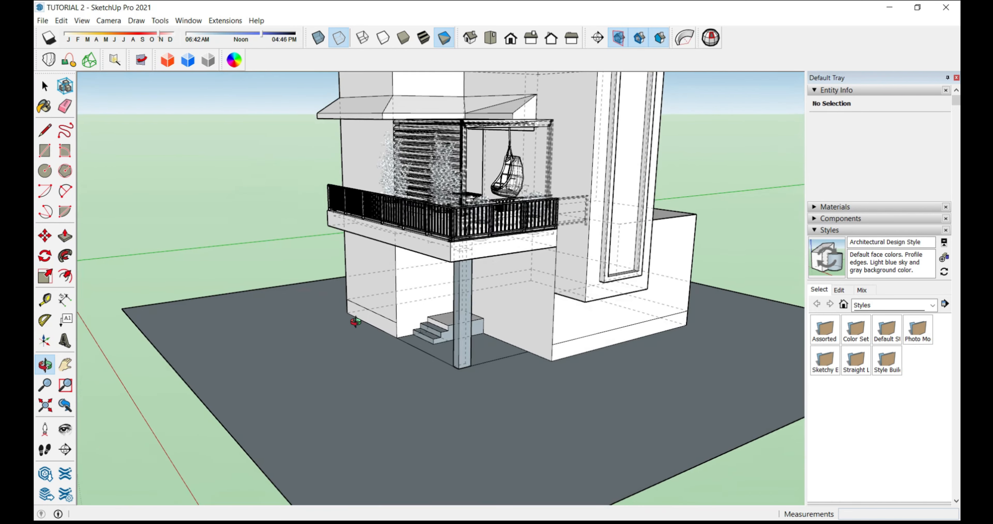
pyautogui.scroll(-6, 365, 324)
pyautogui.scroll(4, 481, 190)
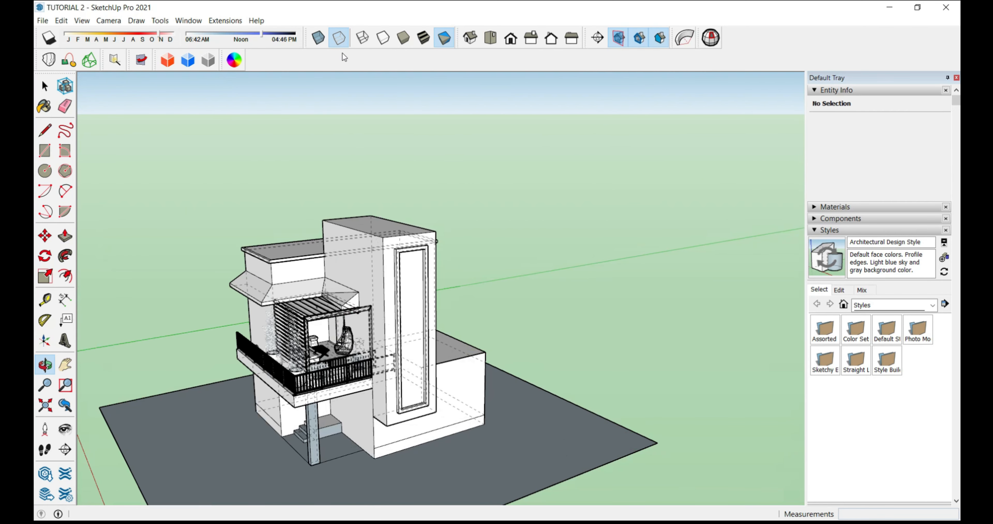
# Display the house with X-ray transparent faces, ending with opaque faces in the Shaded With Textures style.
pyautogui.click(319, 40)
pyautogui.moveTo(331, 433); pyautogui.dragTo(594, 365, button='middle')
pyautogui.scroll(5, 592, 383)
pyautogui.scroll(-3, 526, 399)
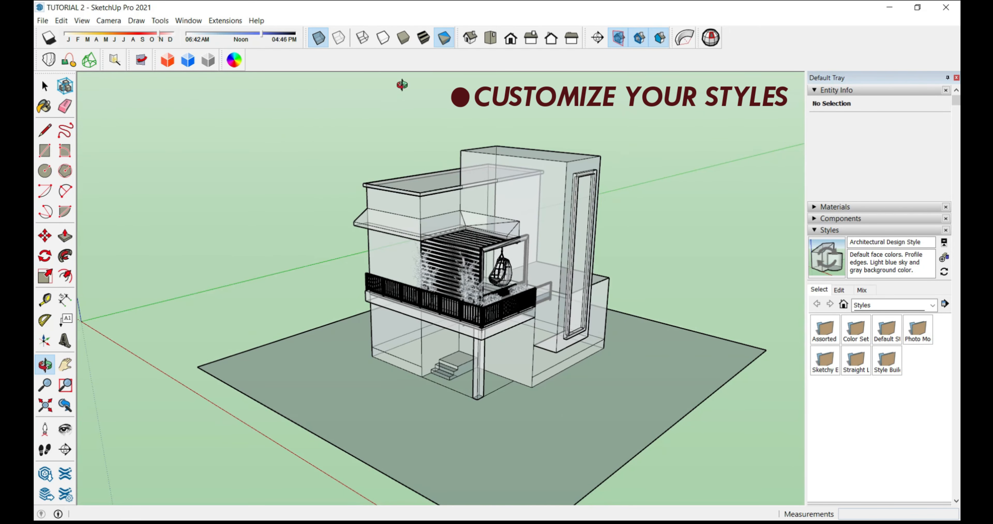
pyautogui.click(320, 40)
pyautogui.click(320, 38)
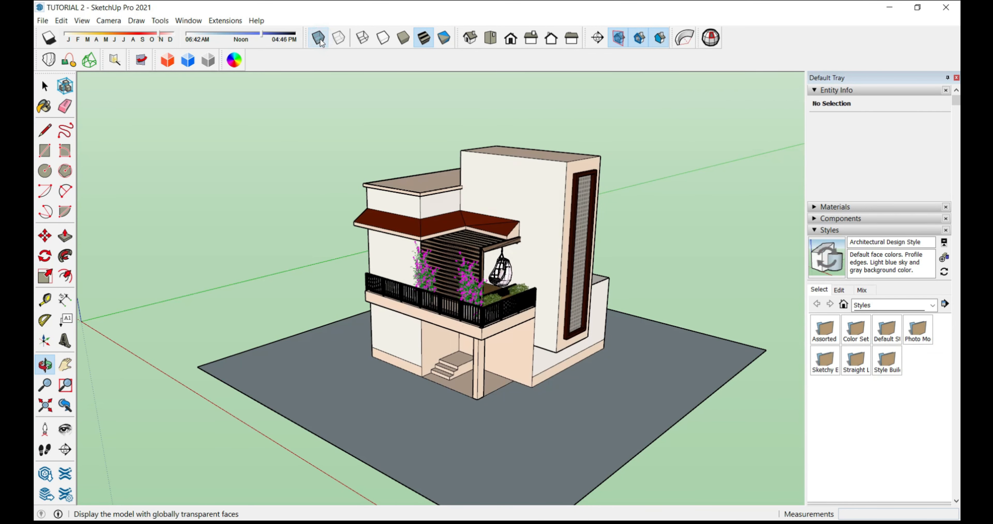